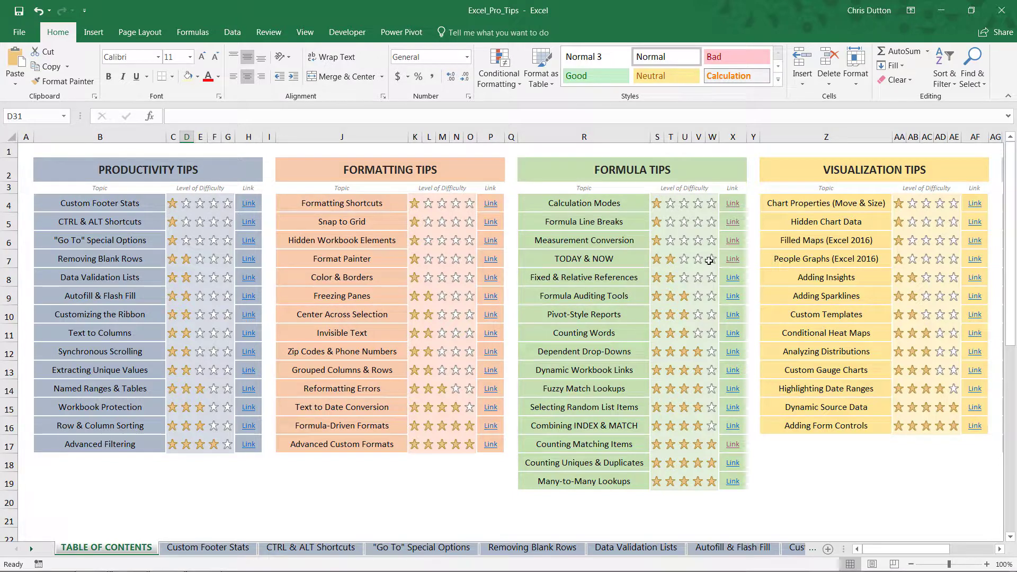
On the TODAY & NOW sheet, enter today's date 10/16/2018 as a fixed value in C4
{"action": "left_click", "coordinate": [732, 261]}
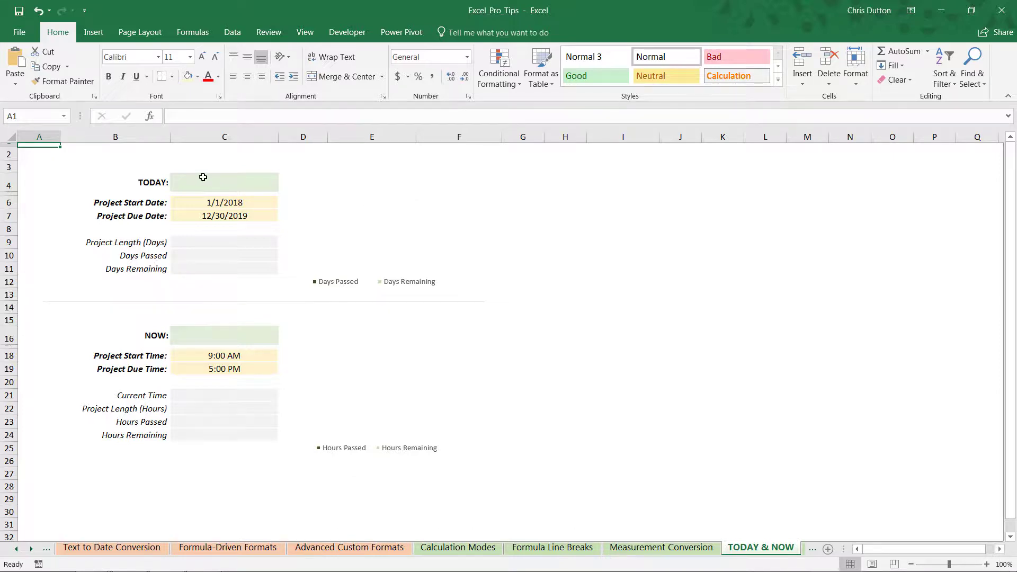
{"action": "left_click", "coordinate": [221, 182]}
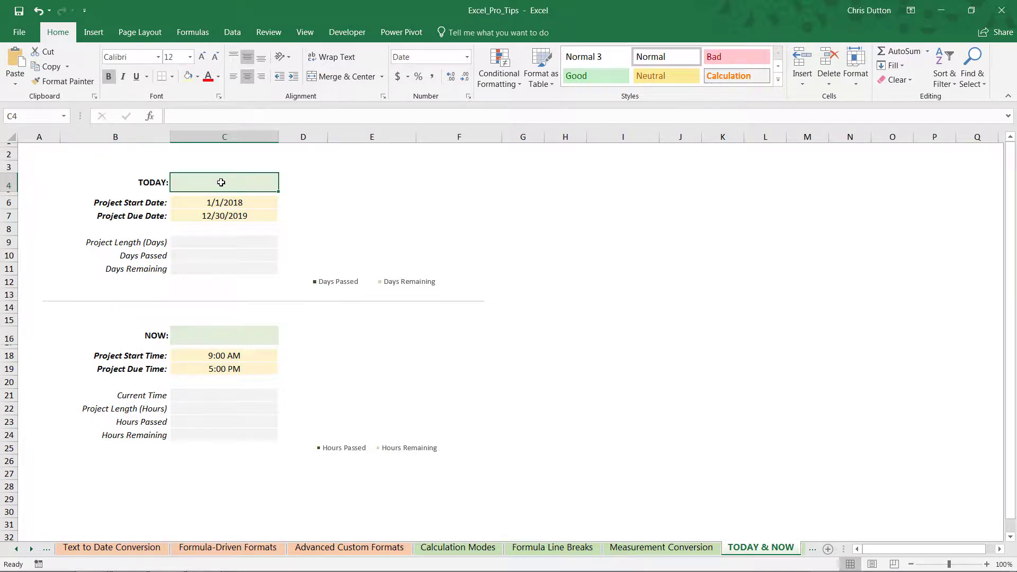
{"action": "key", "text": "ctrl+semicolon"}
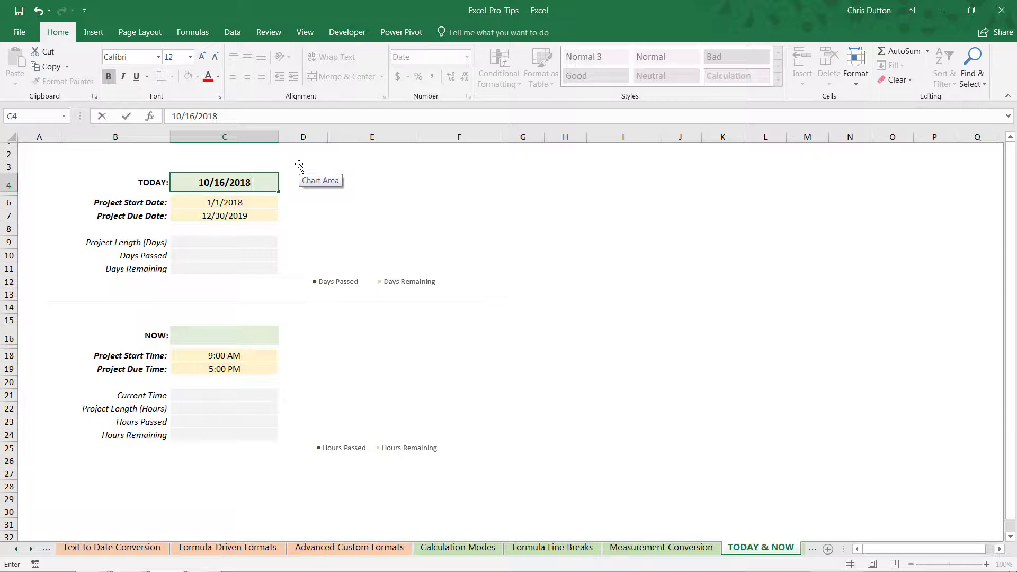
{"action": "key", "text": "Return"}
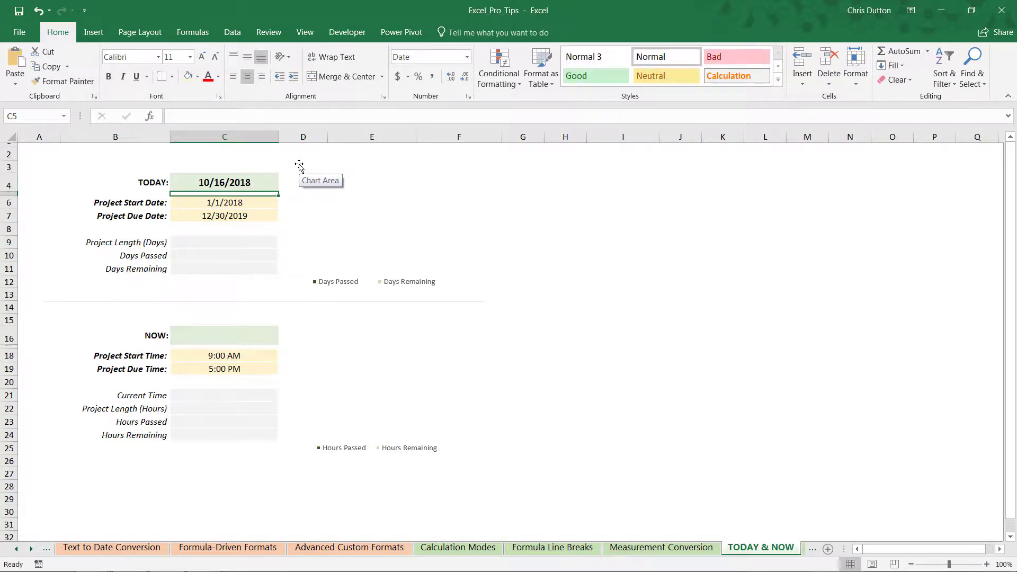
{"action": "key", "text": "Up"}
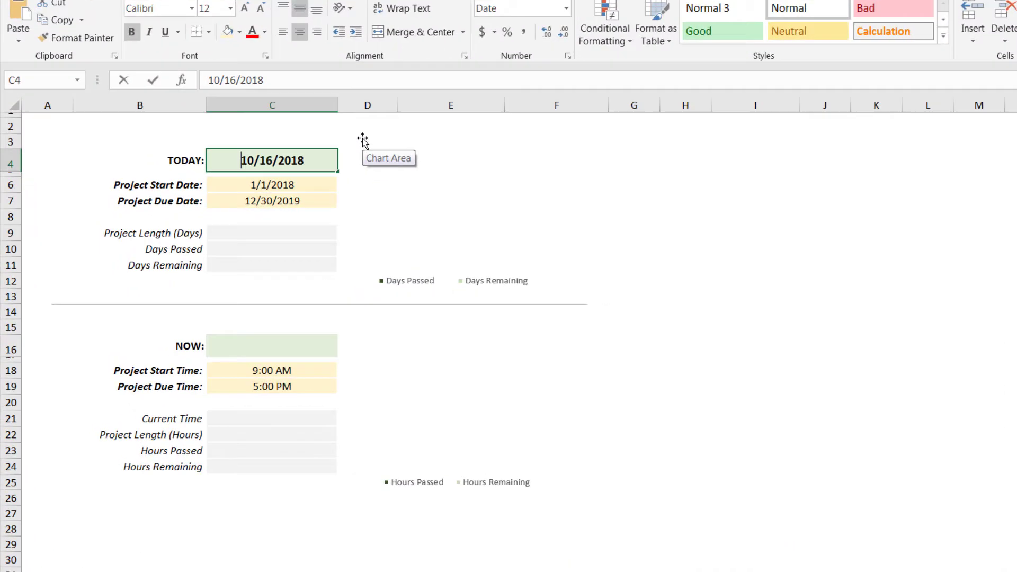
Replace C4's fixed date with =TODAY(), then review the start and due date cells
{"action": "type", "text": "="}
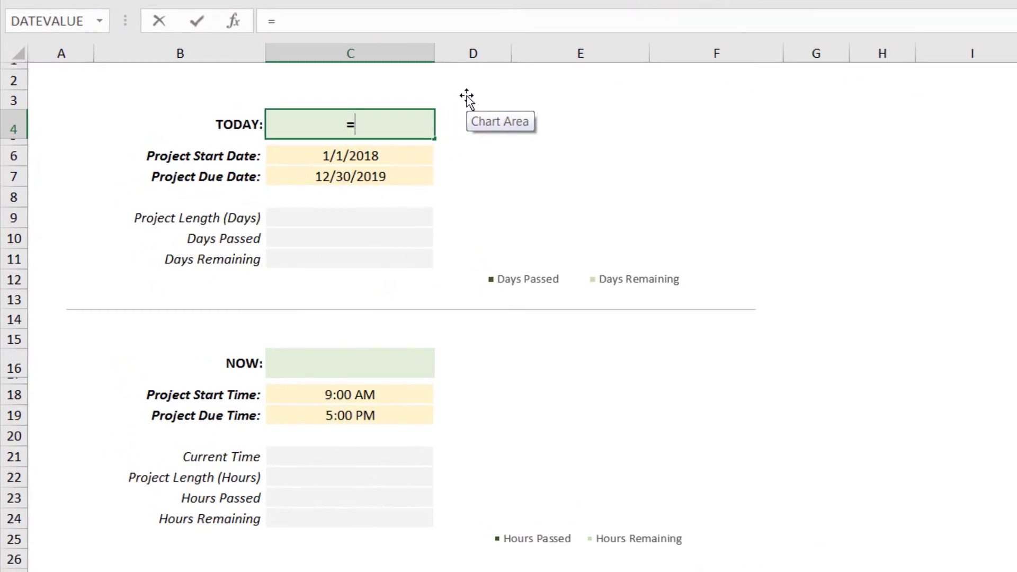
{"action": "type", "text": "TODAY"}
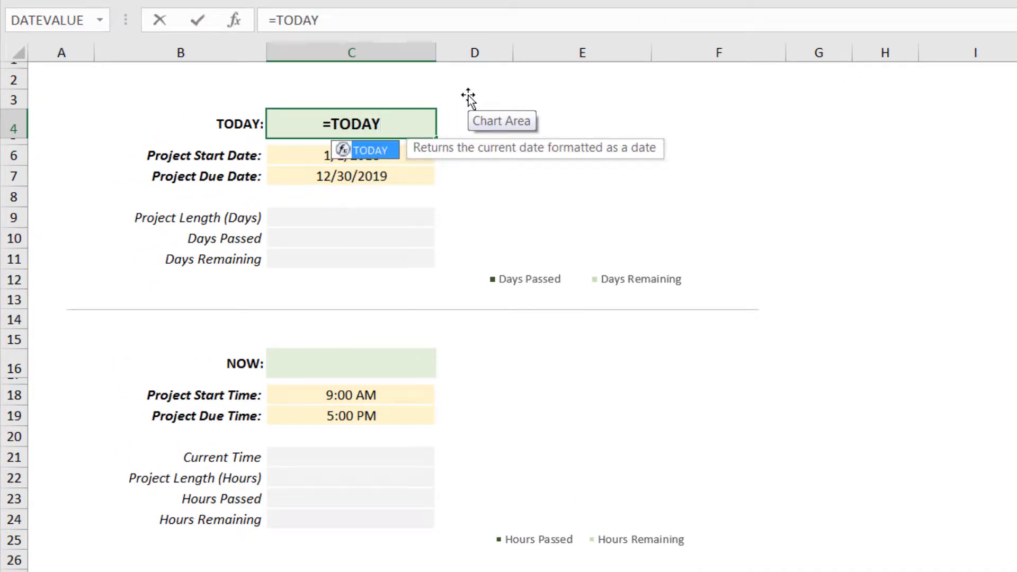
{"action": "type", "text": "()"}
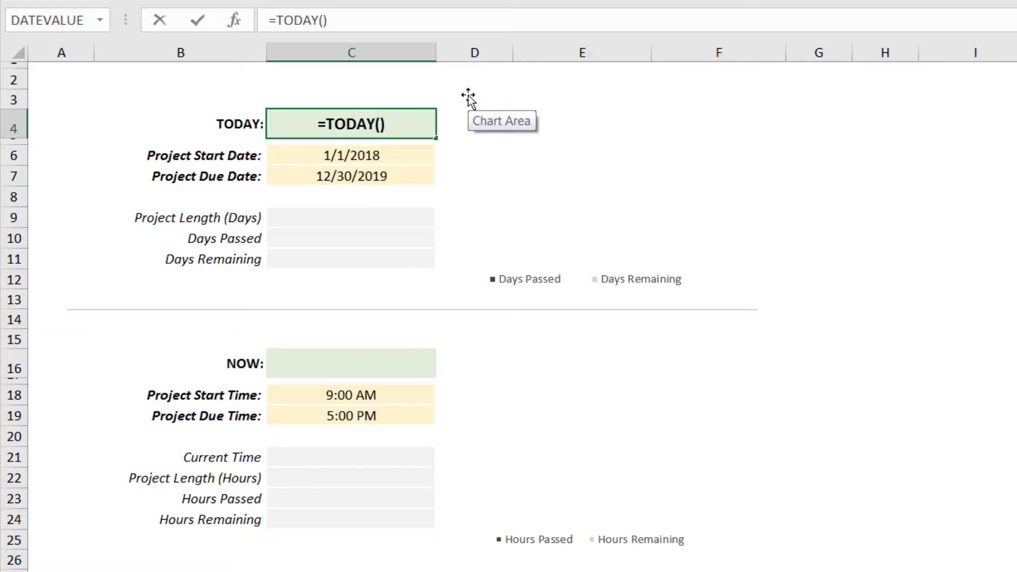
{"action": "key", "text": "Return"}
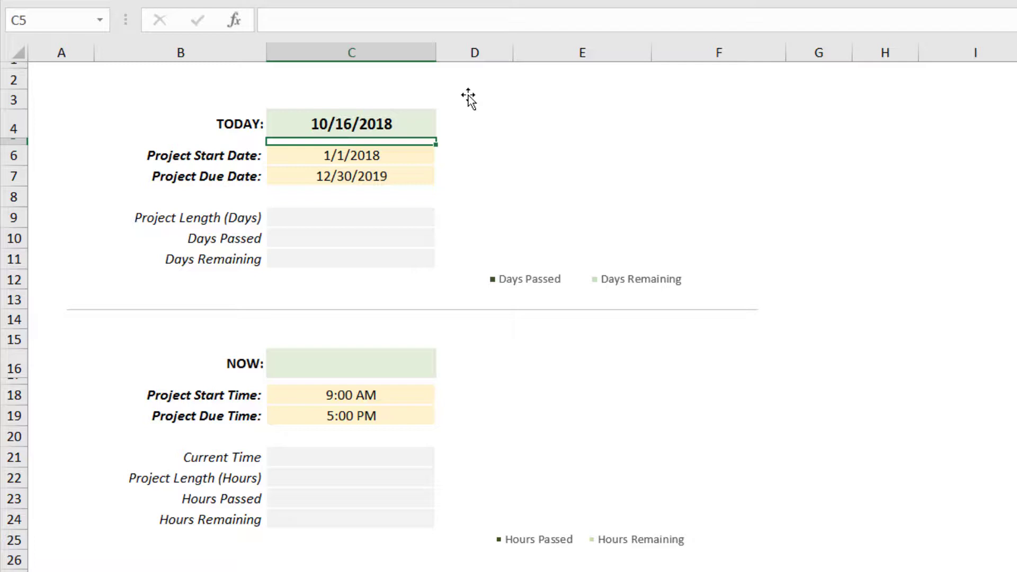
{"action": "key", "text": "Down"}
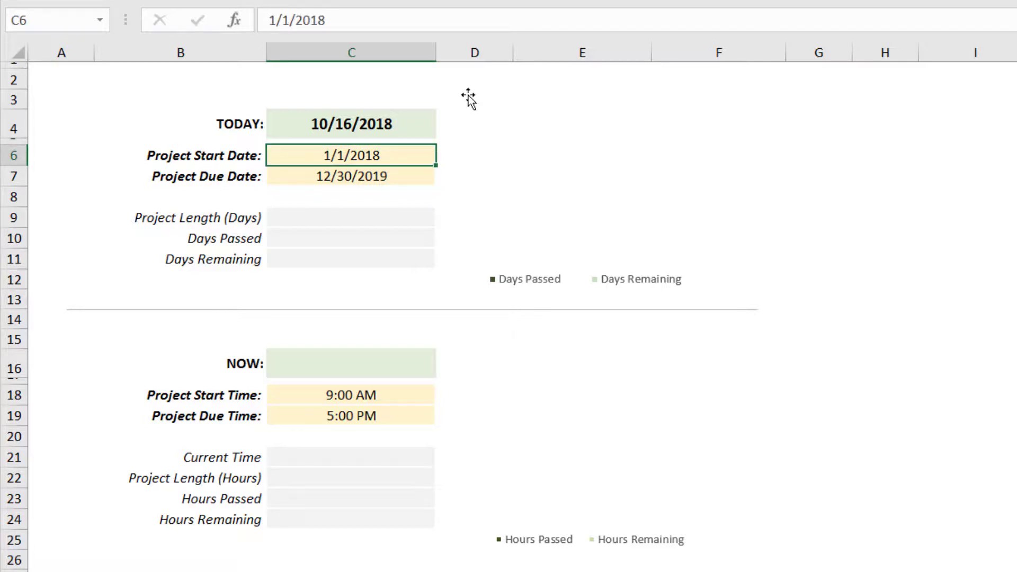
{"action": "key", "text": "Down"}
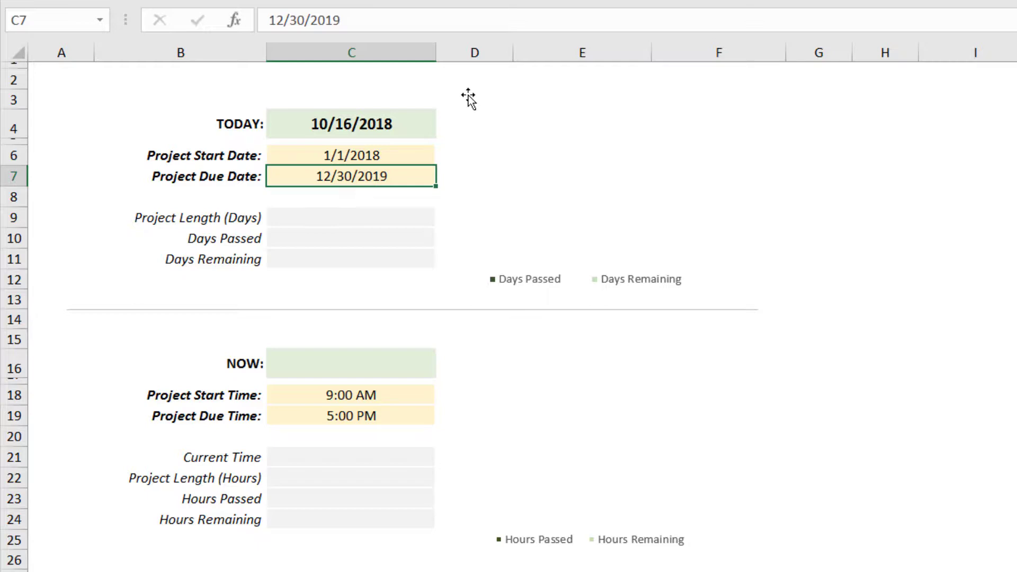
{"action": "left_click", "coordinate": [356, 118]}
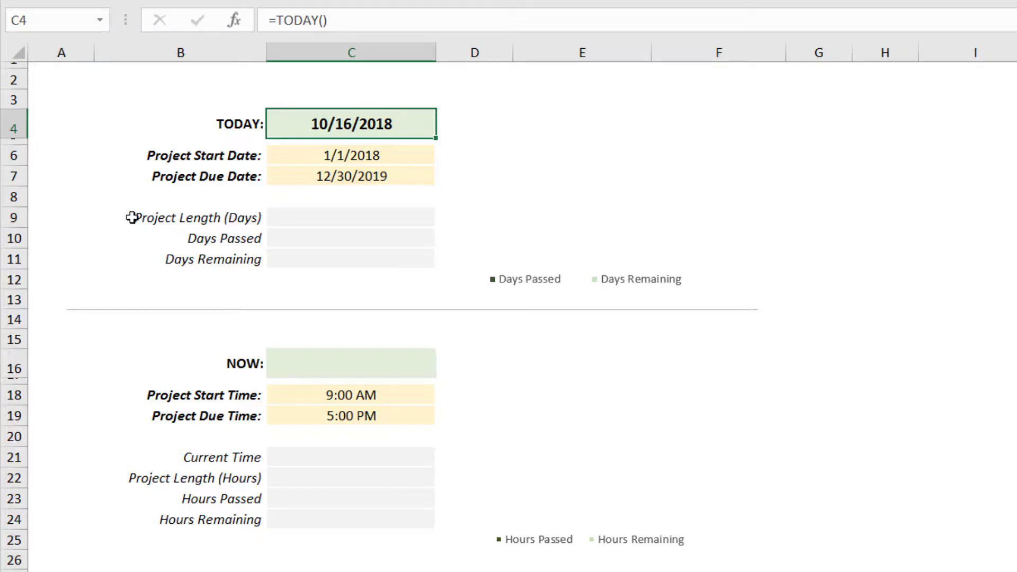
Enter =C7-C6 in C9 to get a project length of 728 days
{"action": "left_click", "coordinate": [309, 218]}
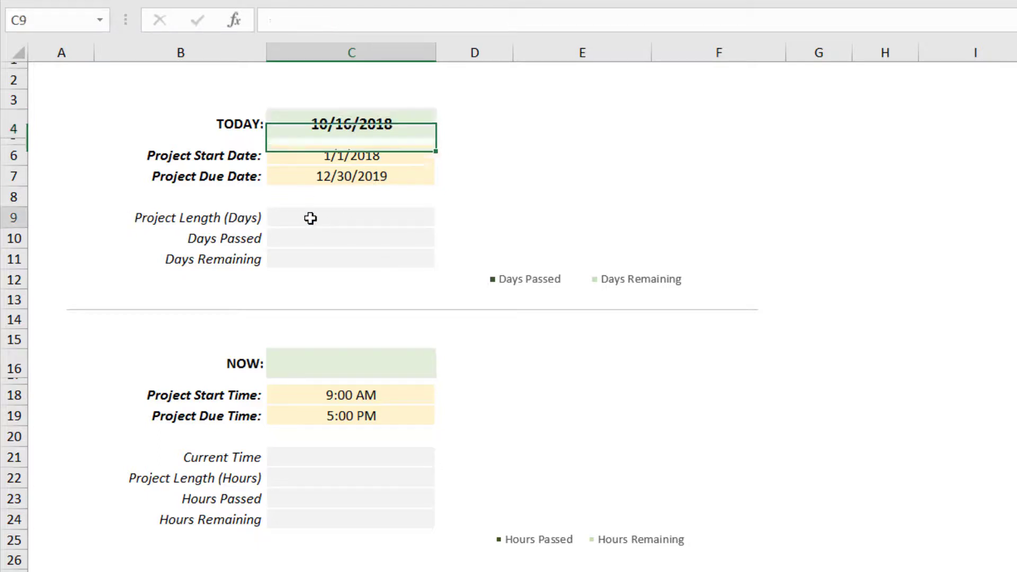
{"action": "type", "text": "="}
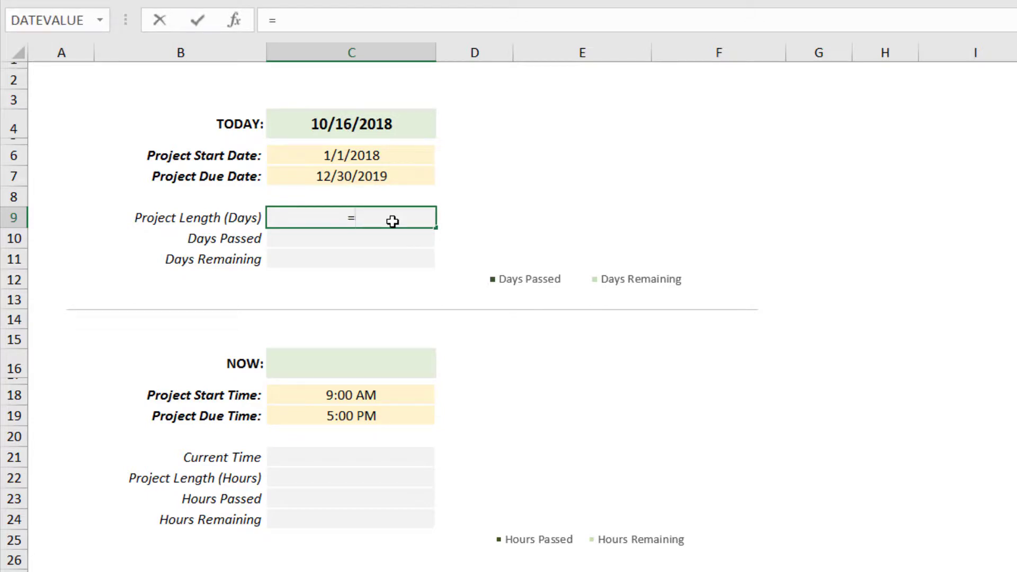
{"action": "left_click", "coordinate": [309, 177]}
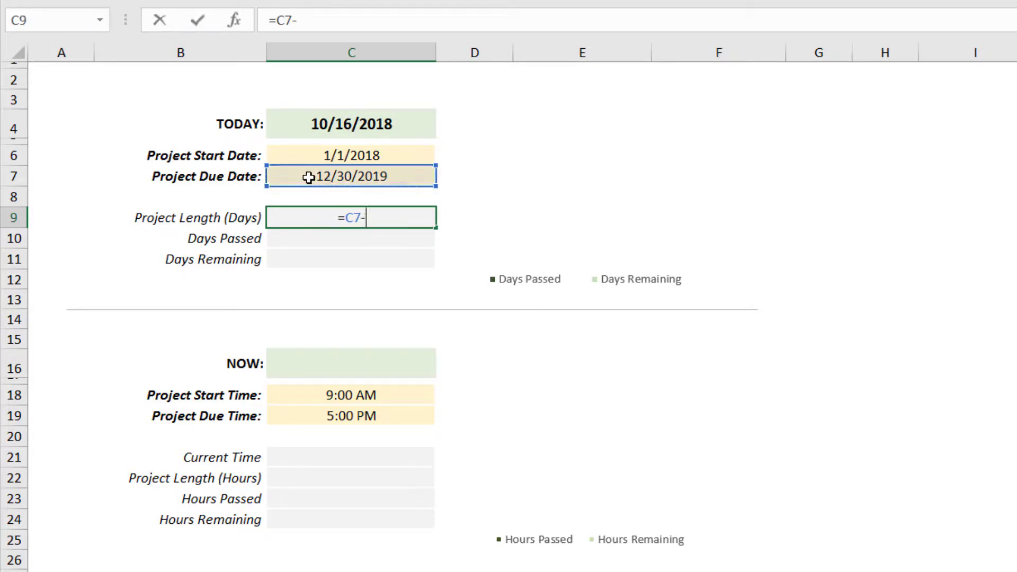
{"action": "left_click", "coordinate": [319, 157]}
{"action": "key", "text": "Return"}
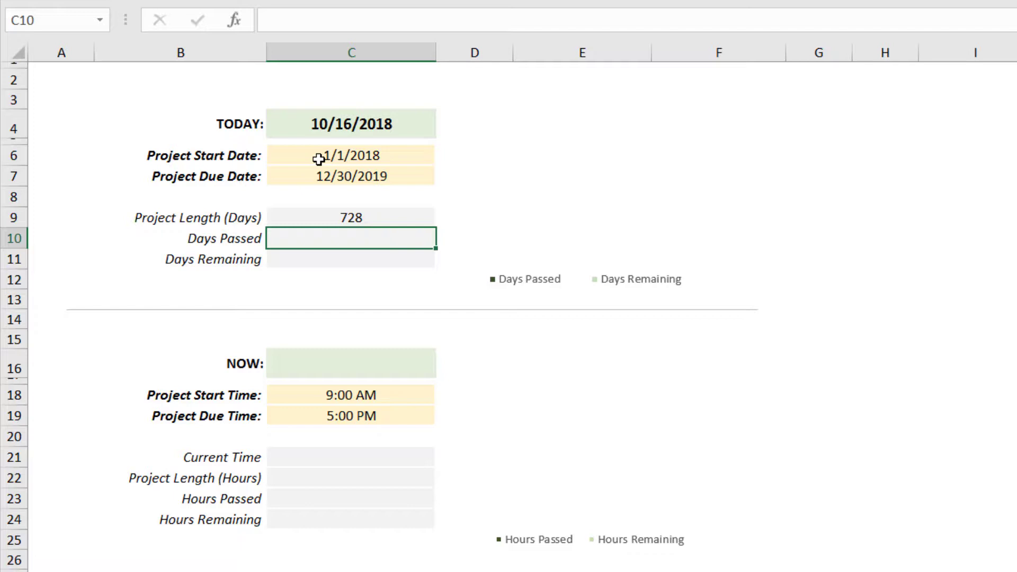
Enter =C4-C6 in C10 so days passed reads 288
{"action": "type", "text": "="}
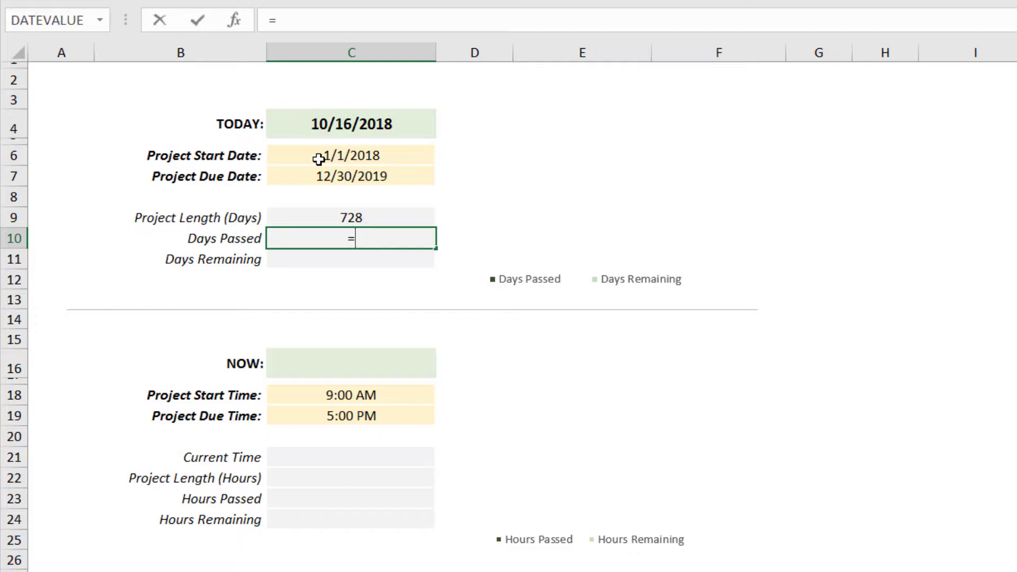
{"action": "left_click", "coordinate": [363, 123]}
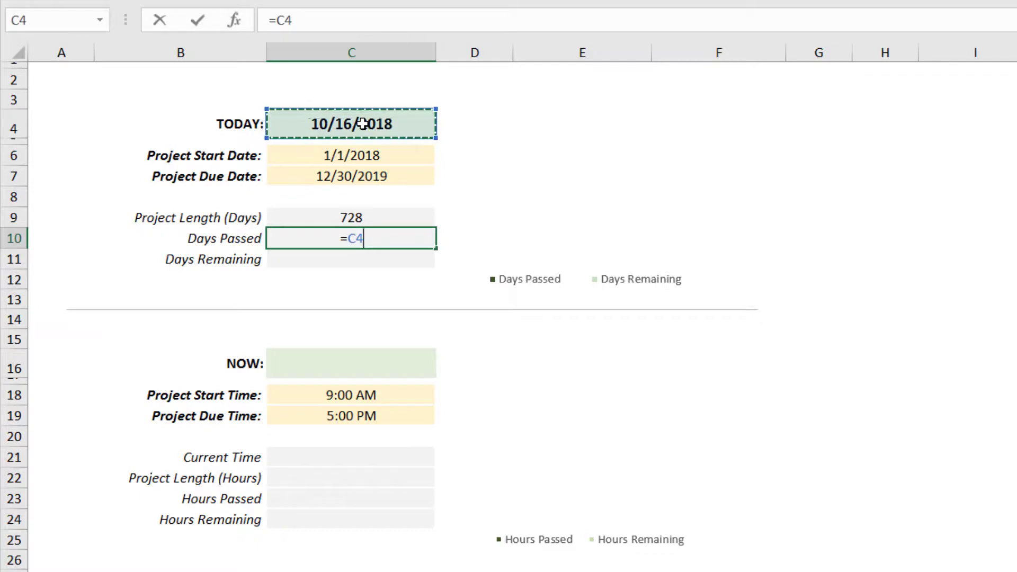
{"action": "type", "text": "-"}
{"action": "left_click", "coordinate": [342, 156]}
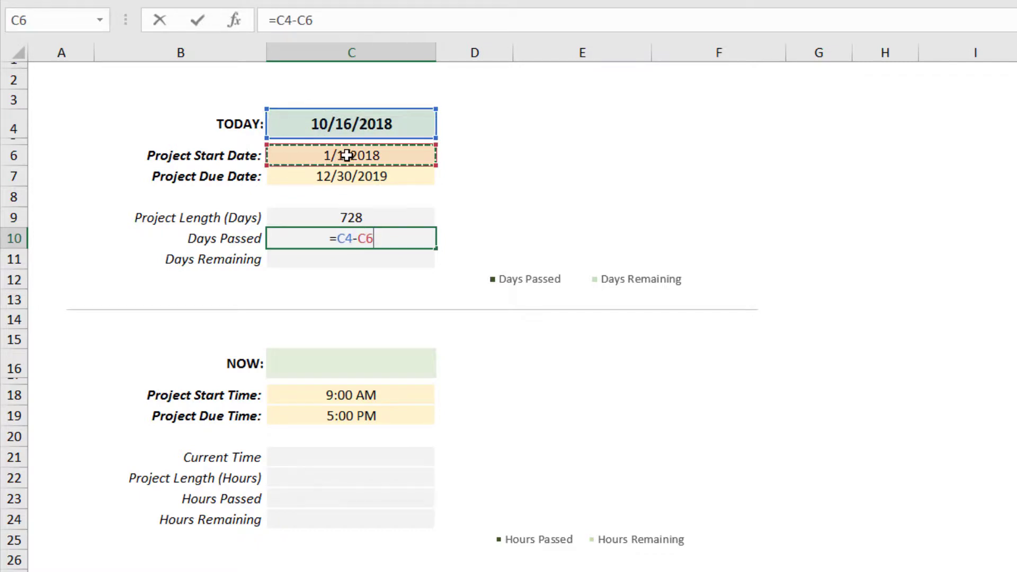
{"action": "key", "text": "Return"}
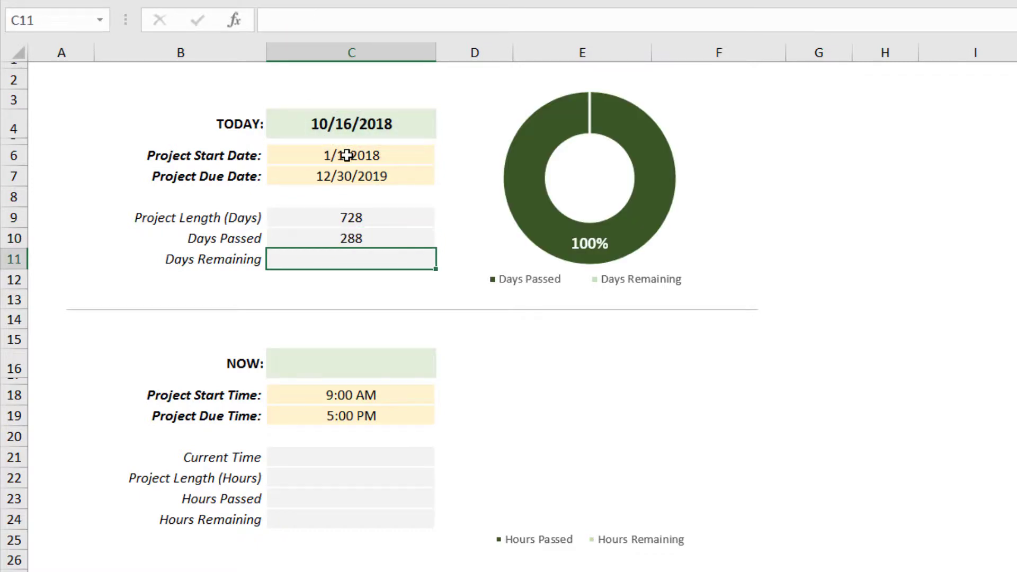
Enter =C7-C4 in C11 so days remaining reads 440
{"action": "type", "text": "="}
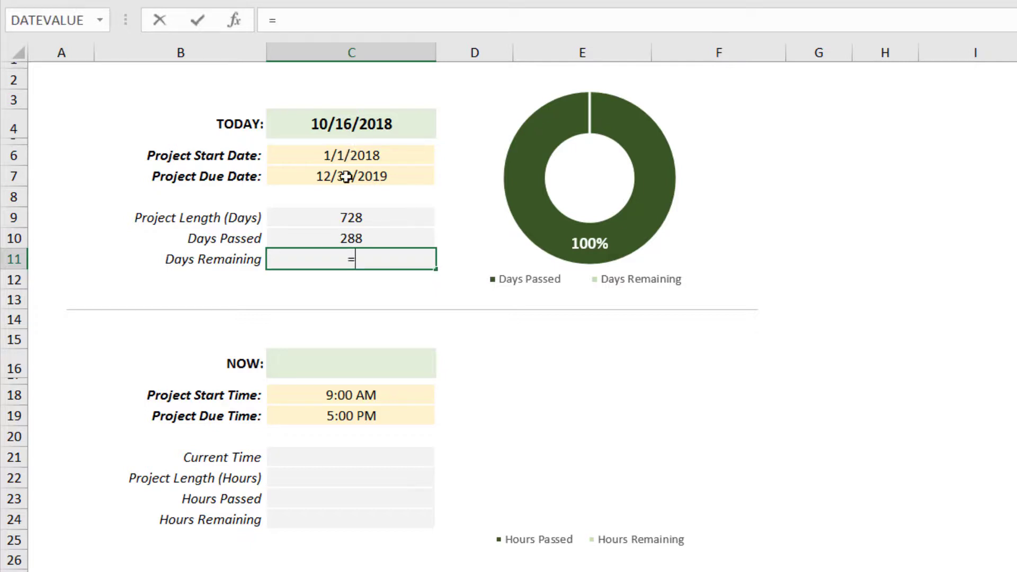
{"action": "left_click", "coordinate": [344, 179]}
{"action": "type", "text": "-"}
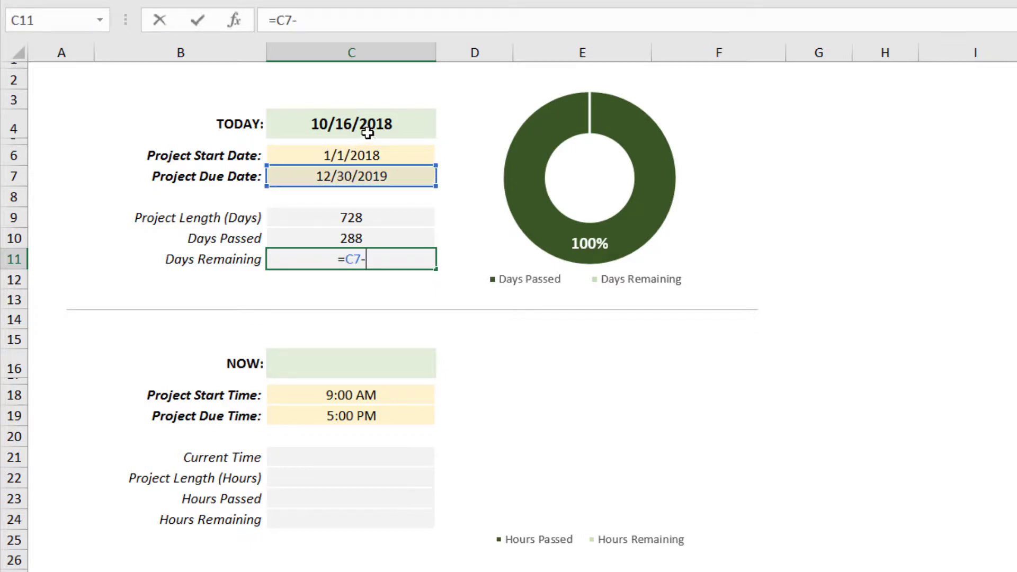
{"action": "left_click", "coordinate": [371, 125]}
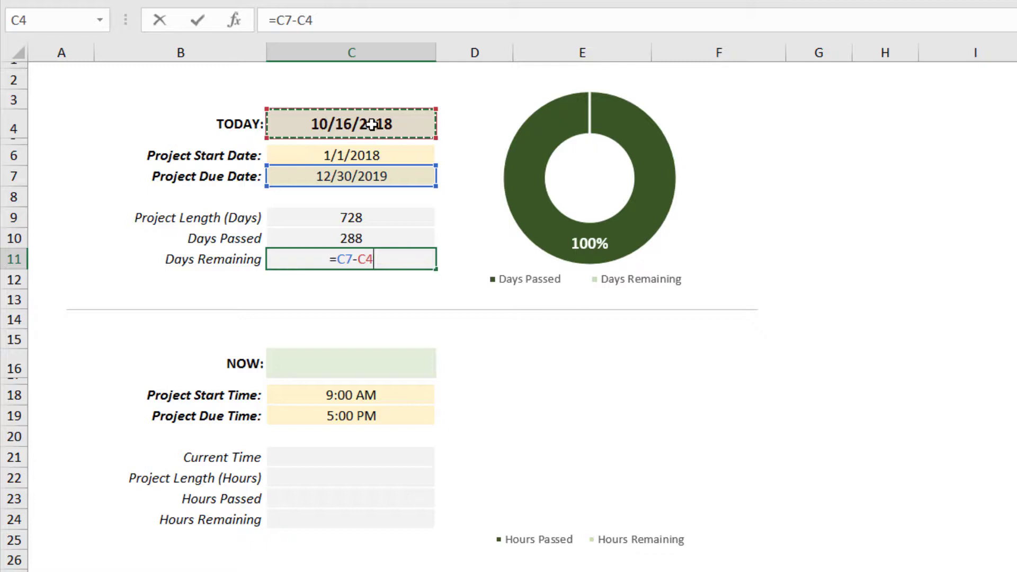
{"action": "key", "text": "Return"}
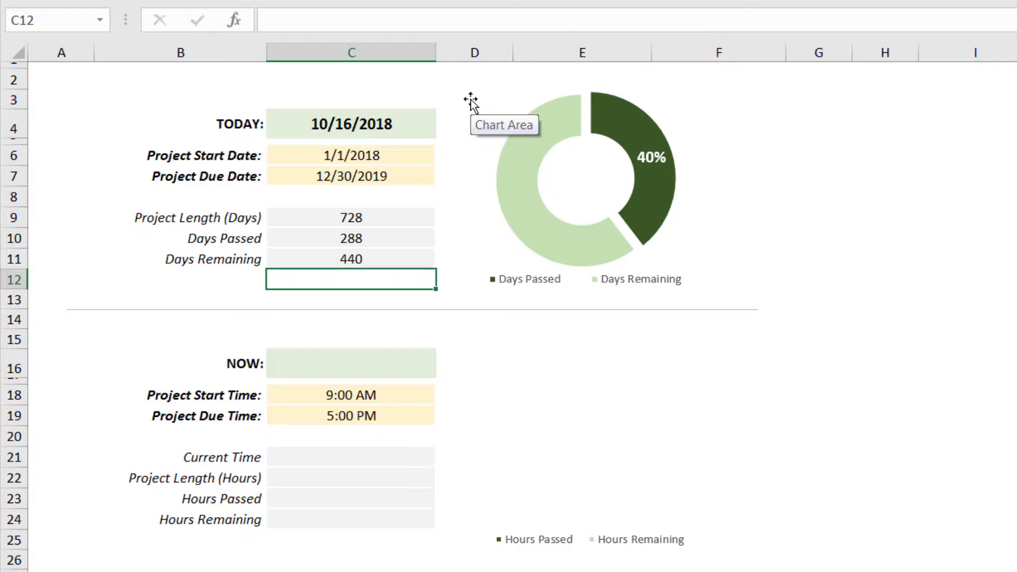
Change the due date in C7 to 10/1/2018 and inspect C11's resulting -15 days remaining
{"action": "left_click", "coordinate": [344, 176]}
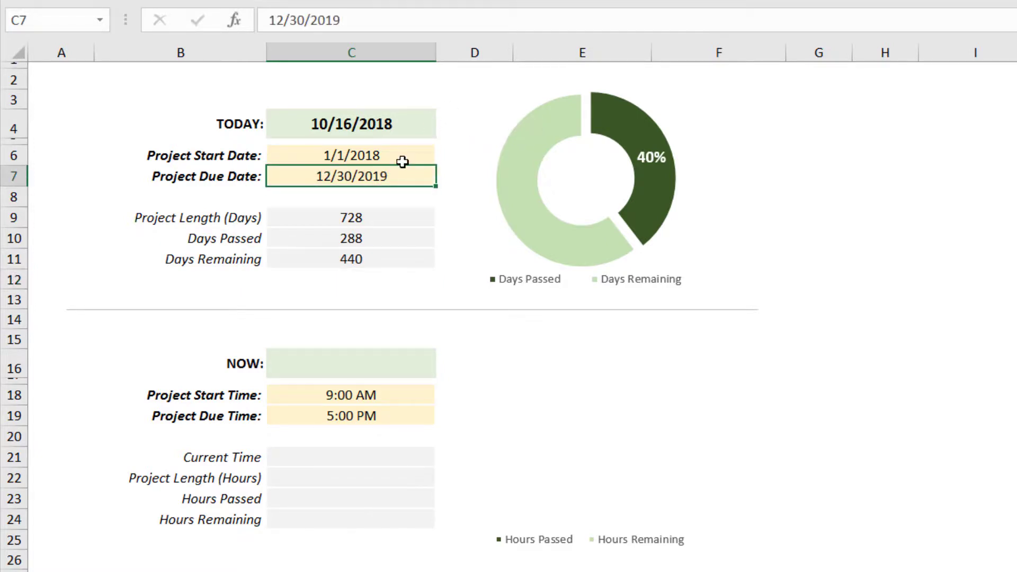
{"action": "type", "text": "10"}
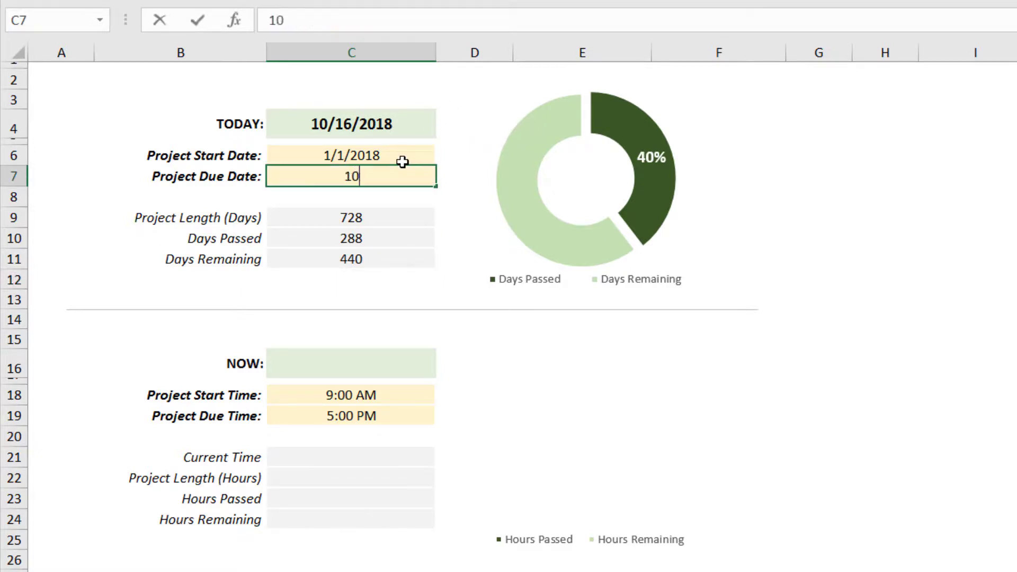
{"action": "type", "text": "/1/2018"}
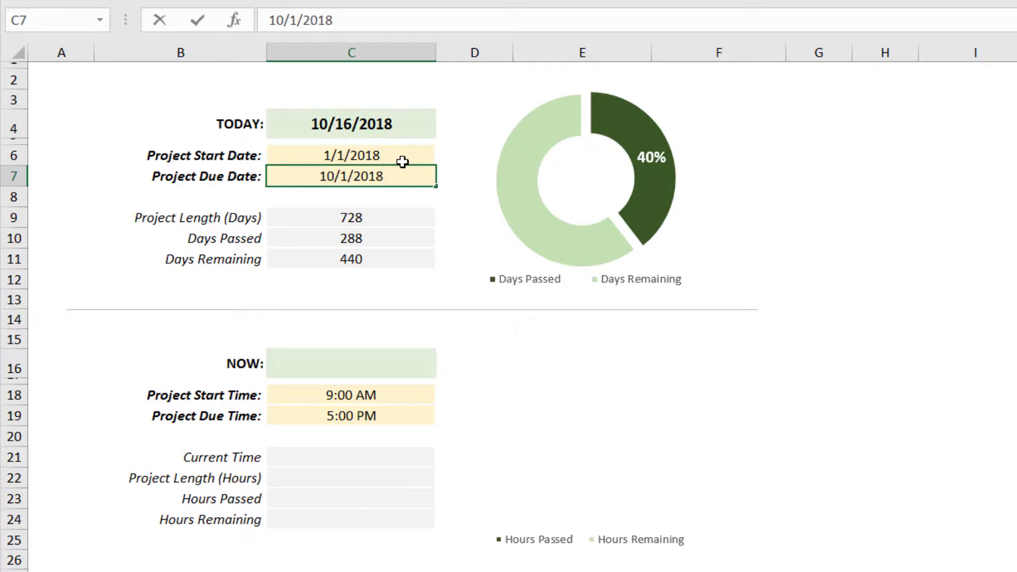
{"action": "key", "text": "Return"}
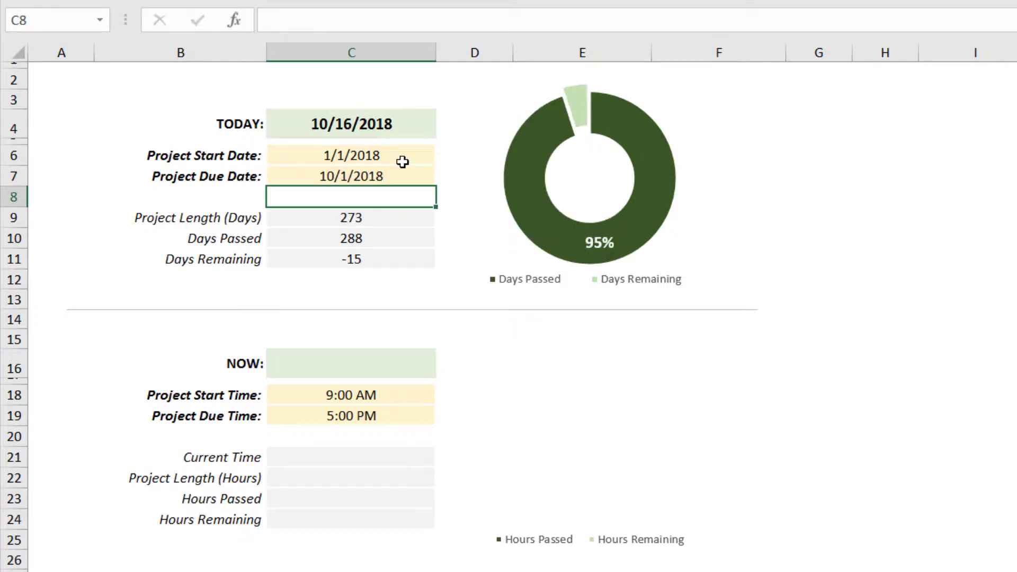
{"action": "left_click", "coordinate": [364, 259]}
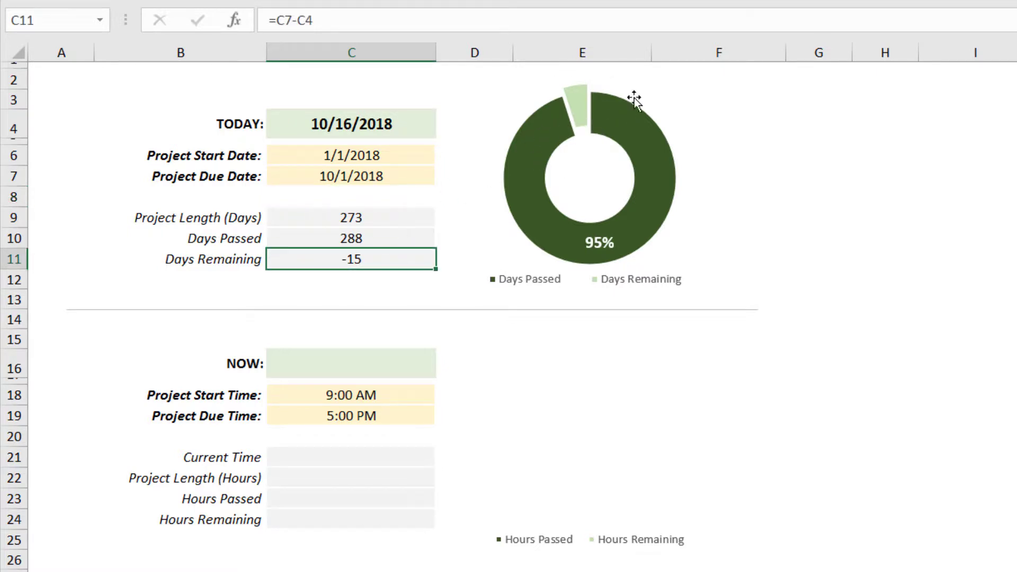
{"action": "mouse_move", "coordinate": [563, 137]}
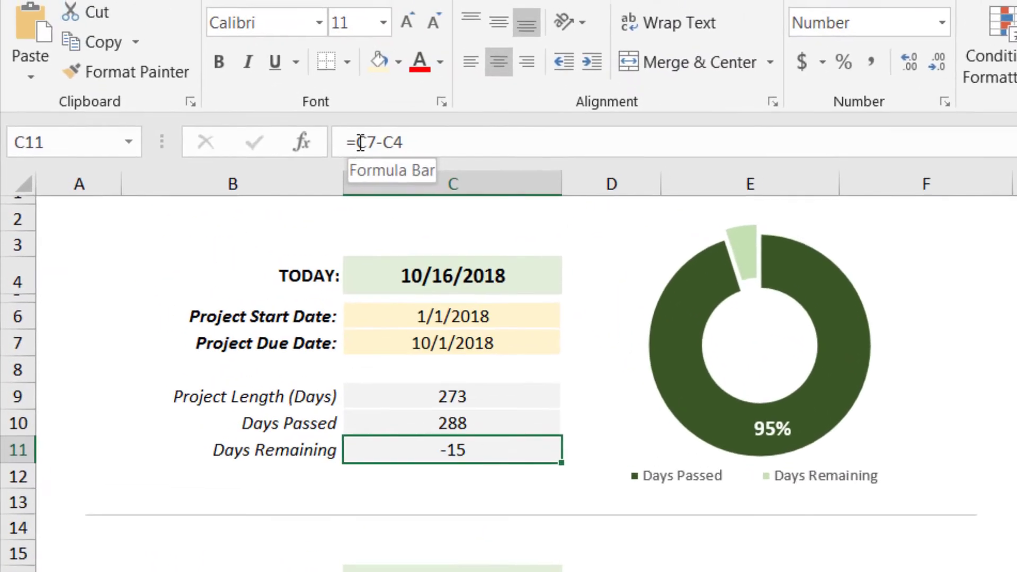
Rewrite C11 as =IF(C4>C7,0,C7-C4) so days remaining shows 0 instead of -15
{"action": "left_click", "coordinate": [276, 21]}
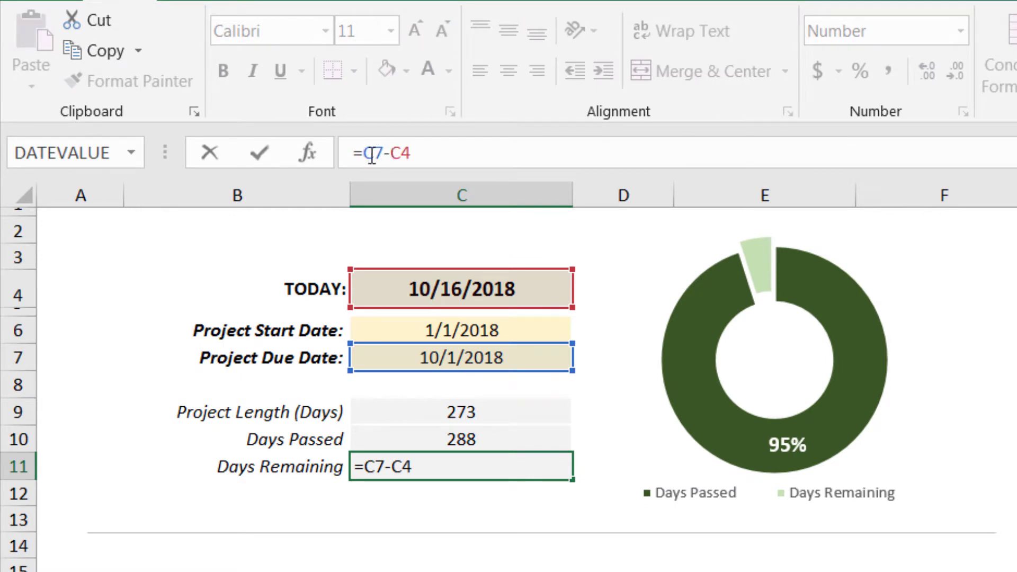
{"action": "type", "text": "IF"}
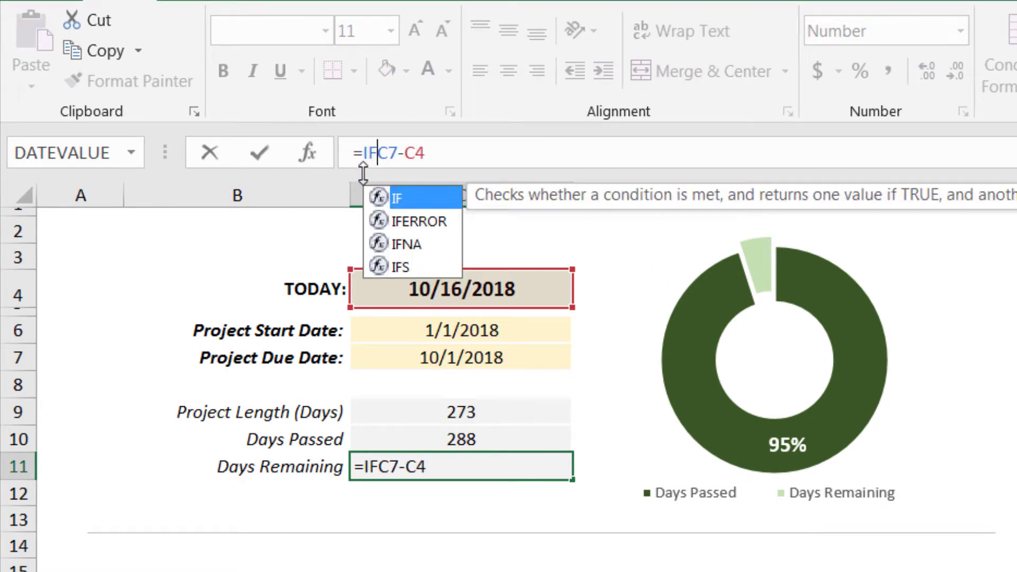
{"action": "type", "text": "("}
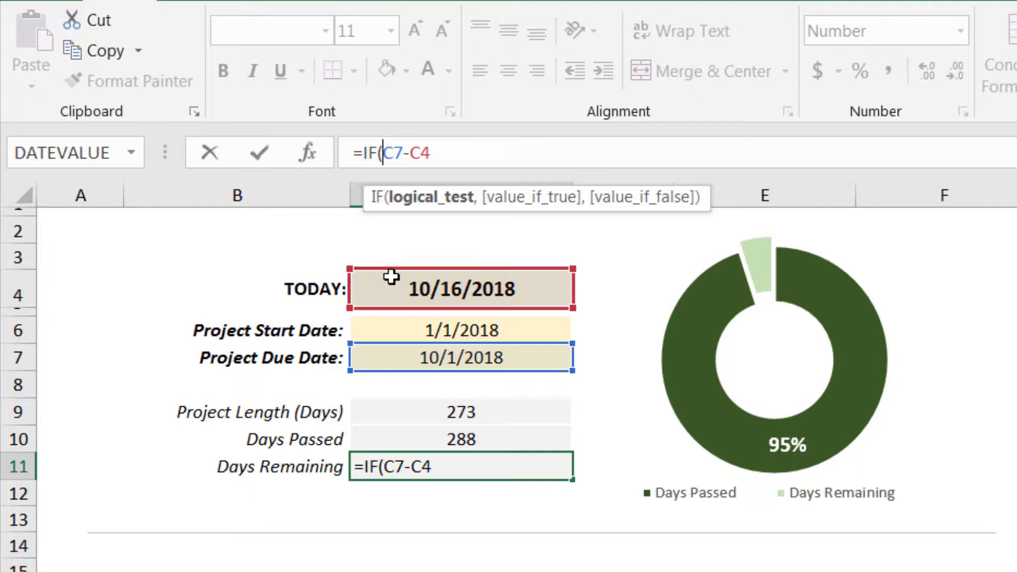
{"action": "left_click", "coordinate": [408, 291]}
{"action": "type", "text": ">C"}
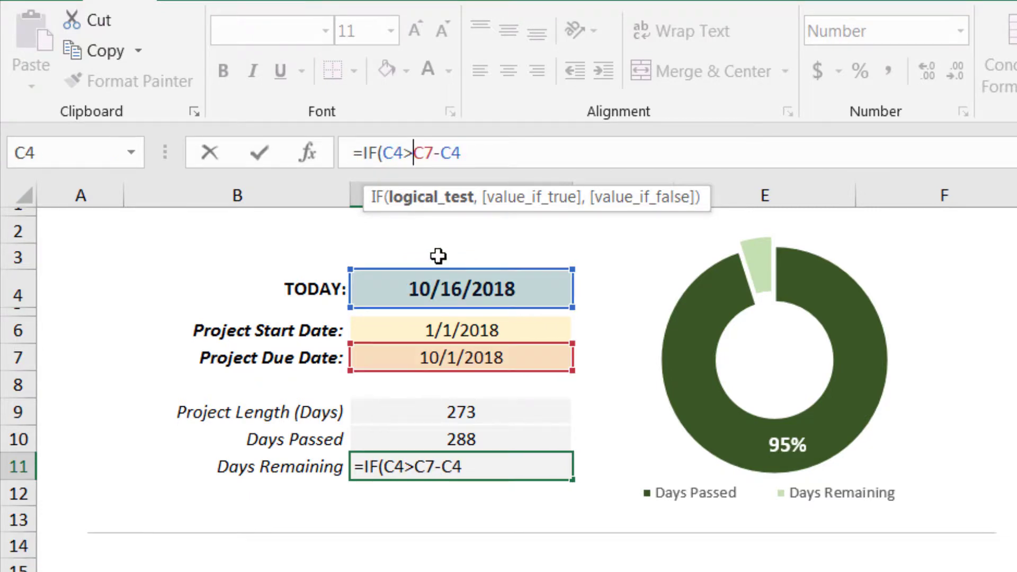
{"action": "left_click", "coordinate": [460, 351]}
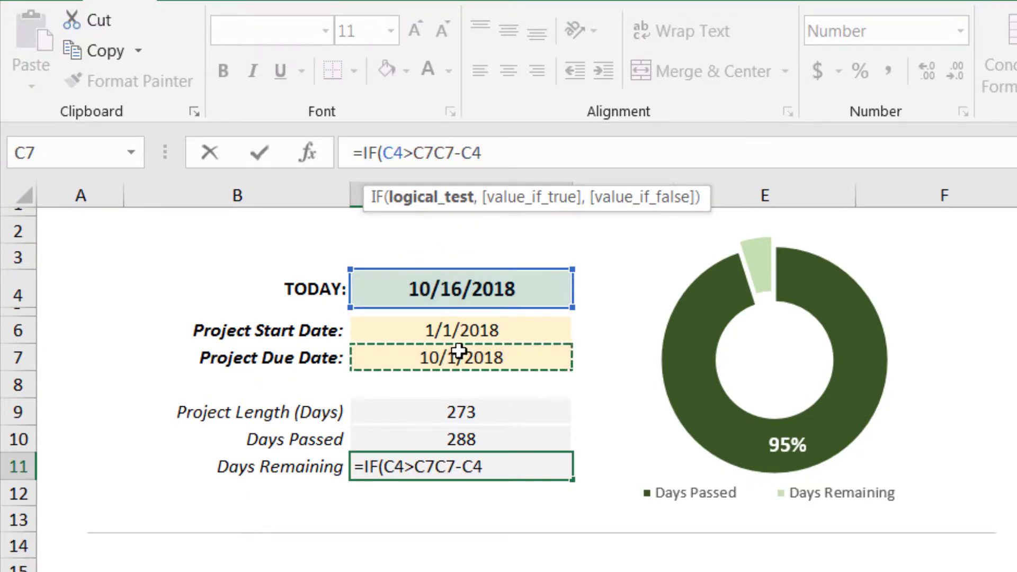
{"action": "type", "text": ","}
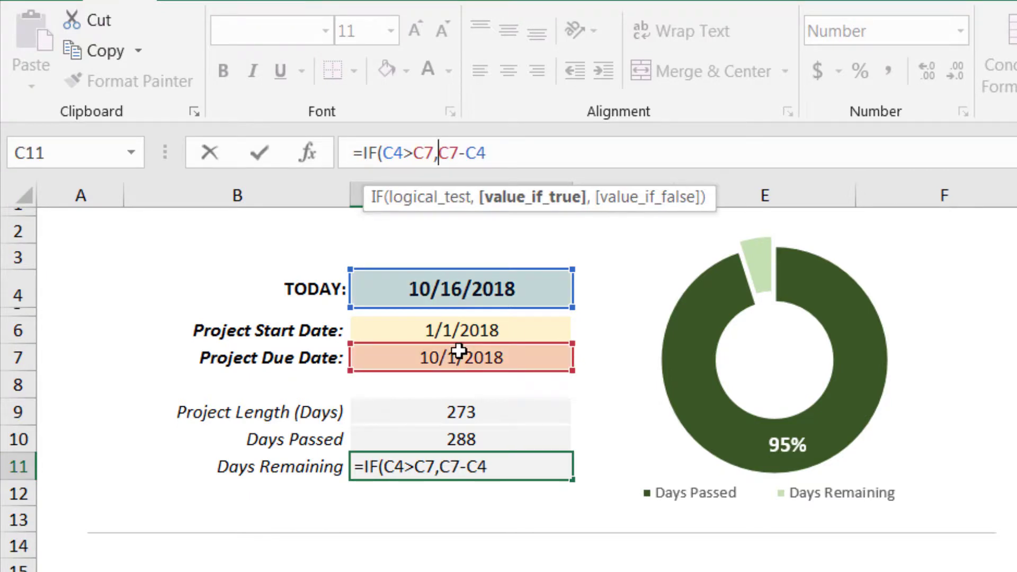
{"action": "type", "text": "0"}
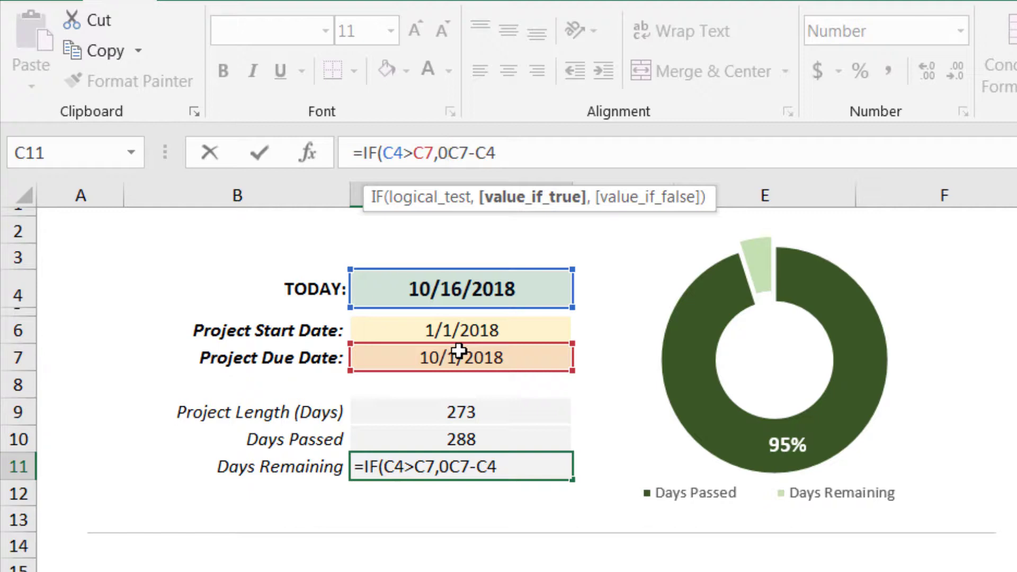
{"action": "type", "text": ","}
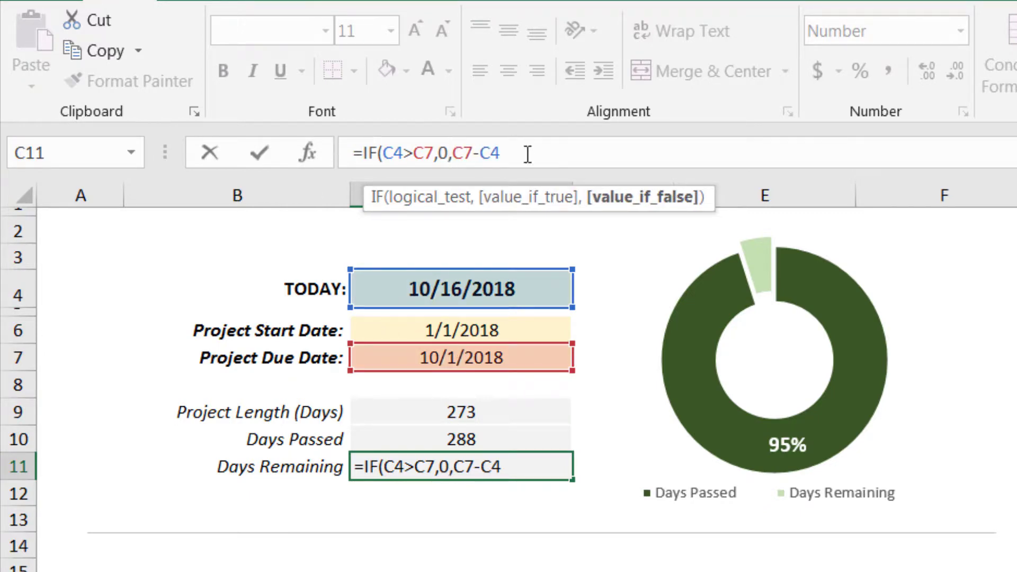
{"action": "left_click", "coordinate": [587, 142]}
{"action": "type", "text": ")"}
{"action": "key", "text": "Return"}
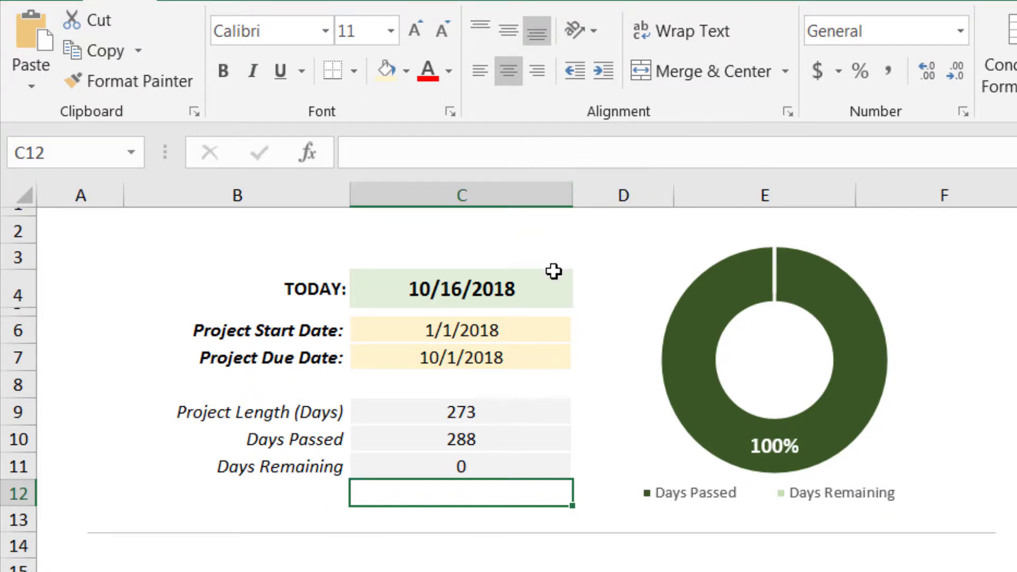
Change the due date in C7 to 11/25/2019, dropping the chart to 42%
{"action": "left_click", "coordinate": [493, 353]}
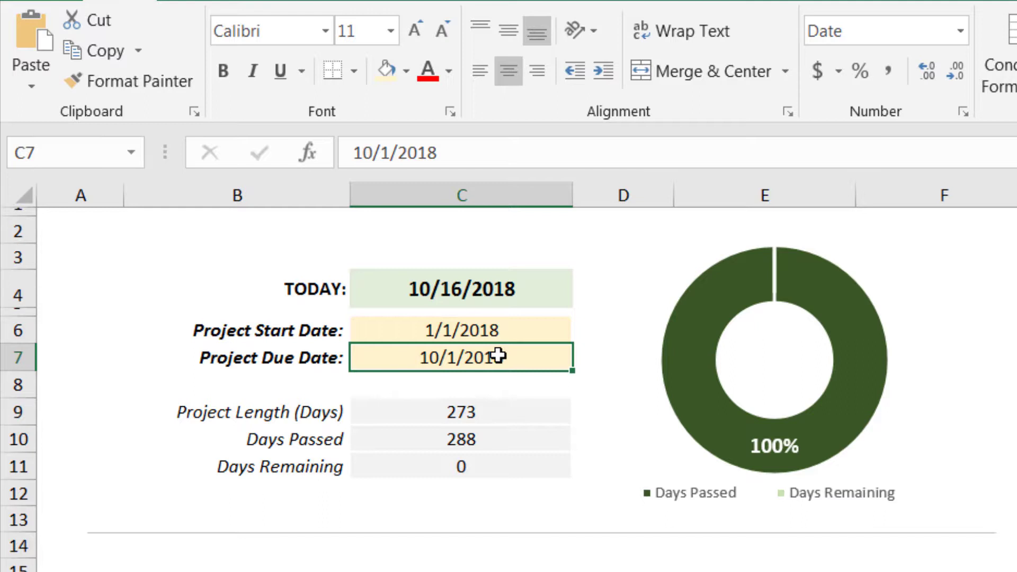
{"action": "type", "text": "11/"}
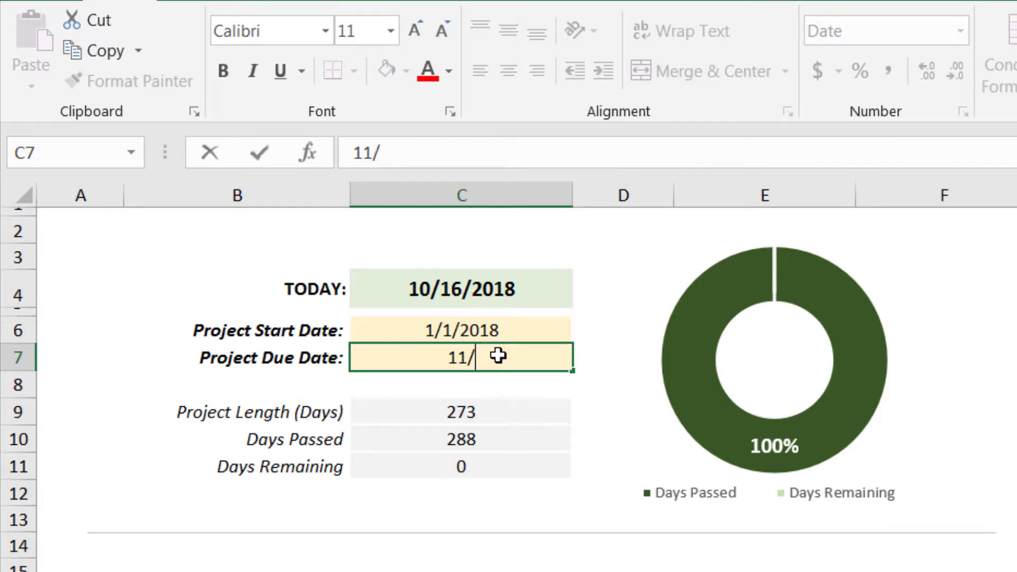
{"action": "type", "text": "25/2"}
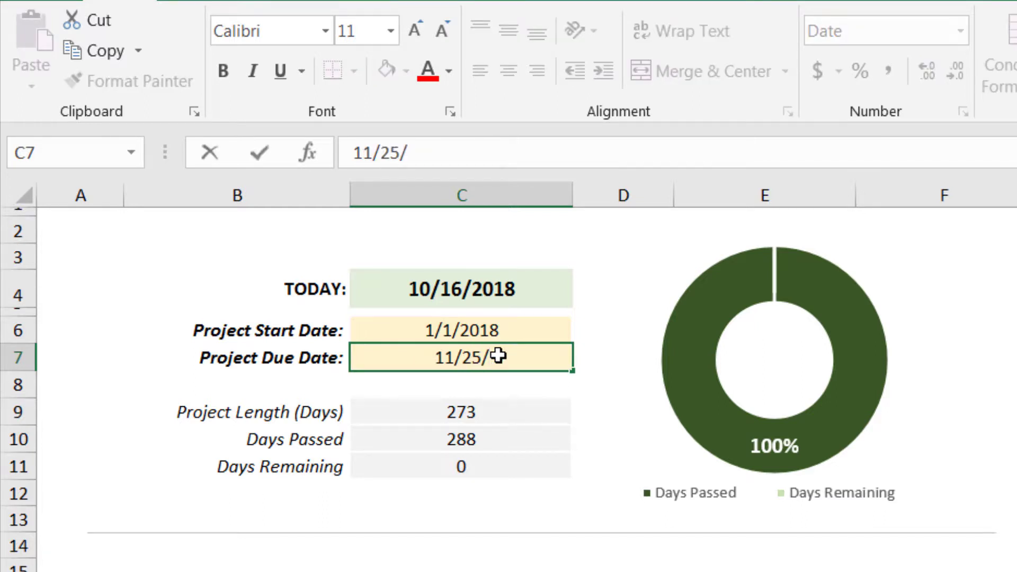
{"action": "type", "text": "019"}
{"action": "key", "text": "Return"}
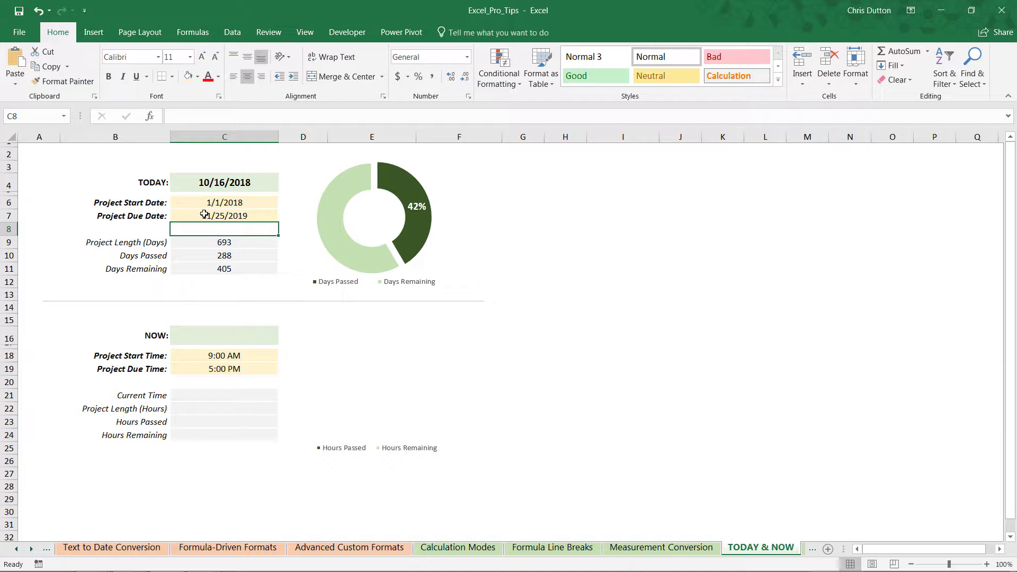
Enter =NOW() in C16 to show 10/16/2018 15:42, then review the time cells down to C21
{"action": "left_click", "coordinate": [189, 334]}
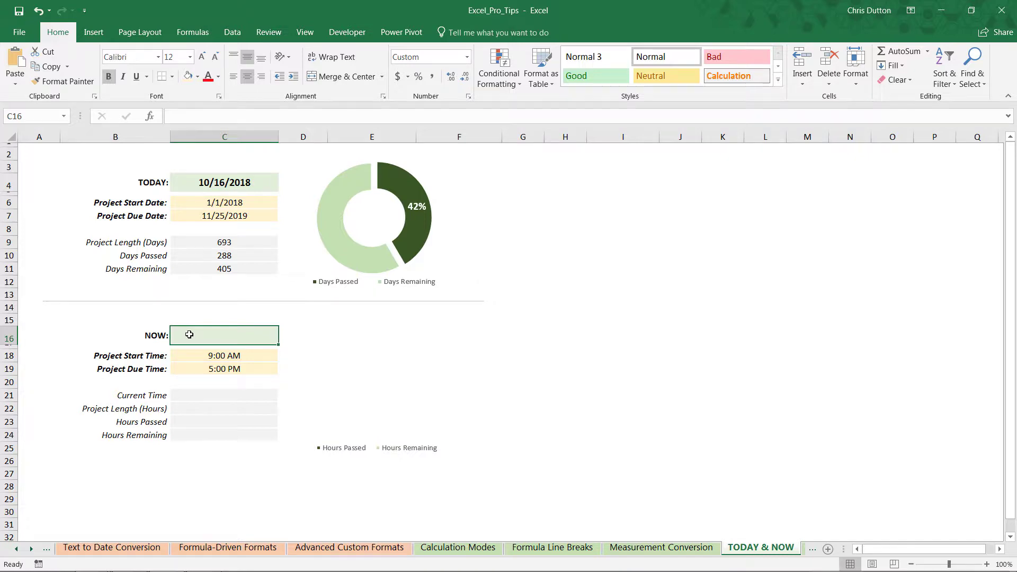
{"action": "type", "text": "="}
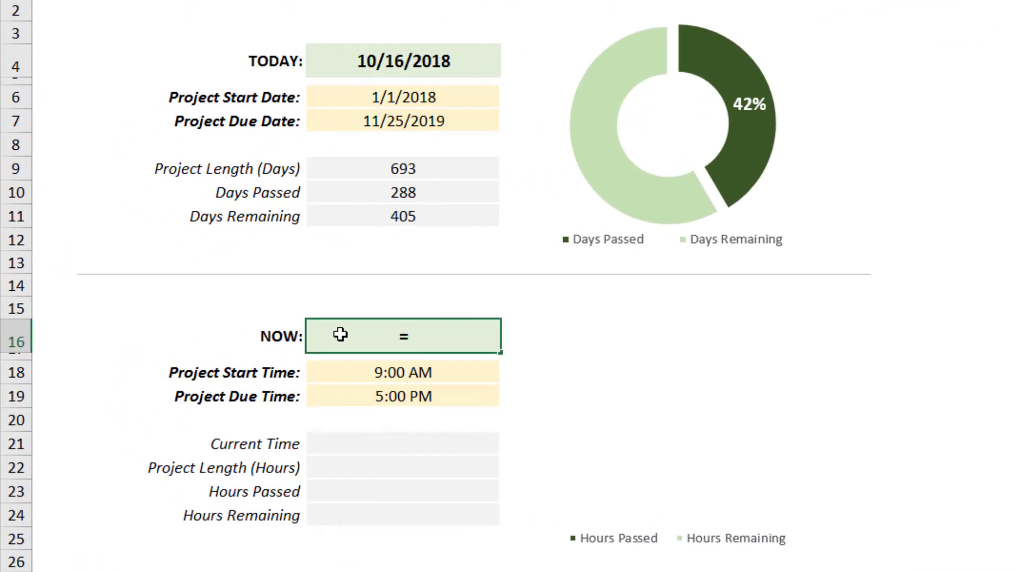
{"action": "type", "text": "NOW()"}
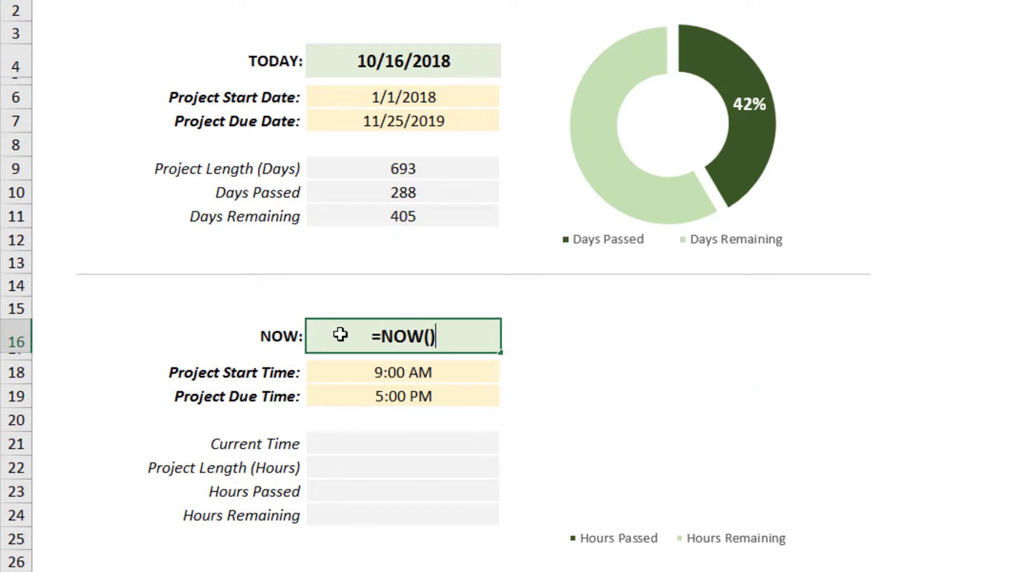
{"action": "key", "text": "Return"}
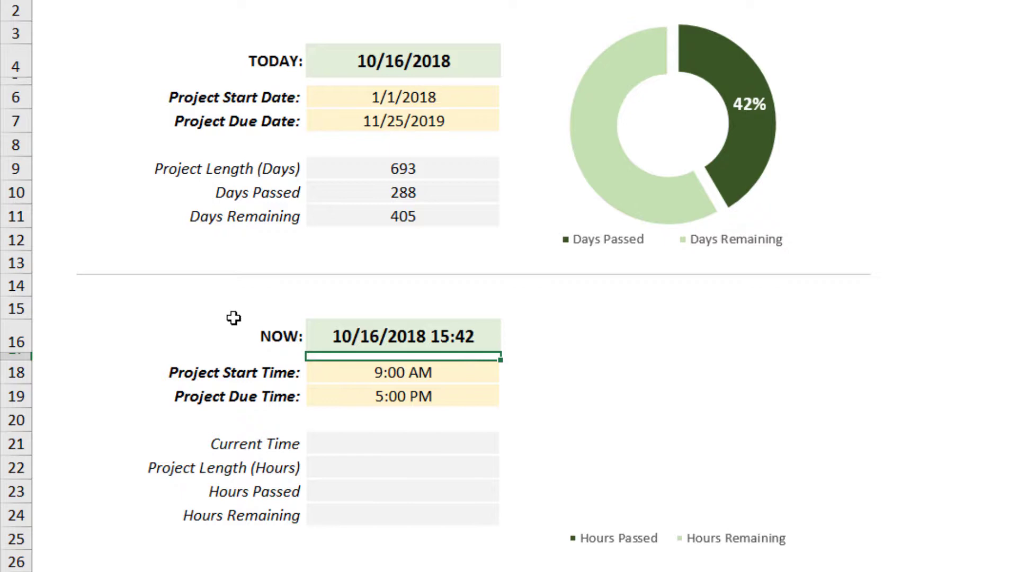
{"action": "key", "text": "Down"}
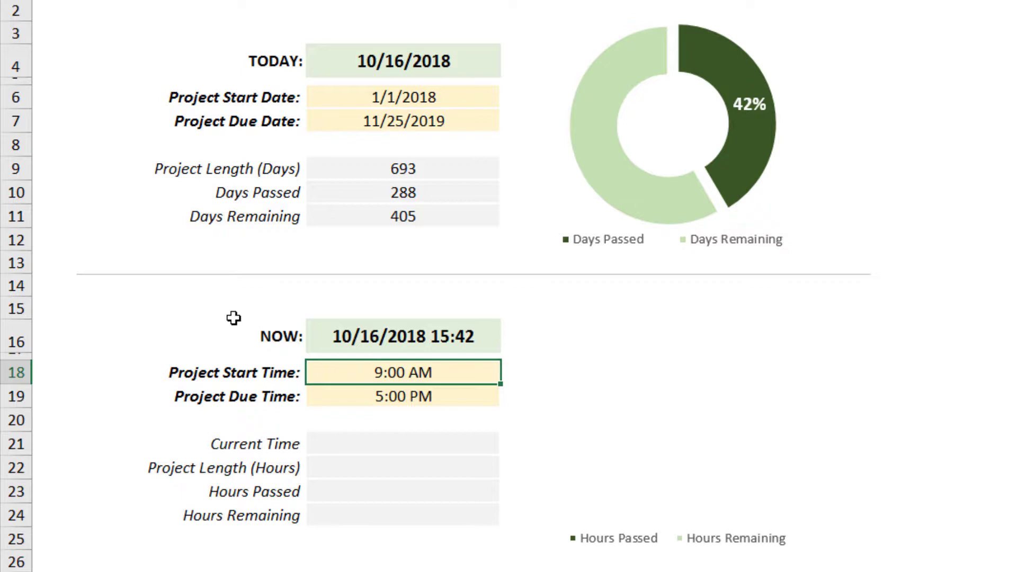
{"action": "key", "text": "Down"}
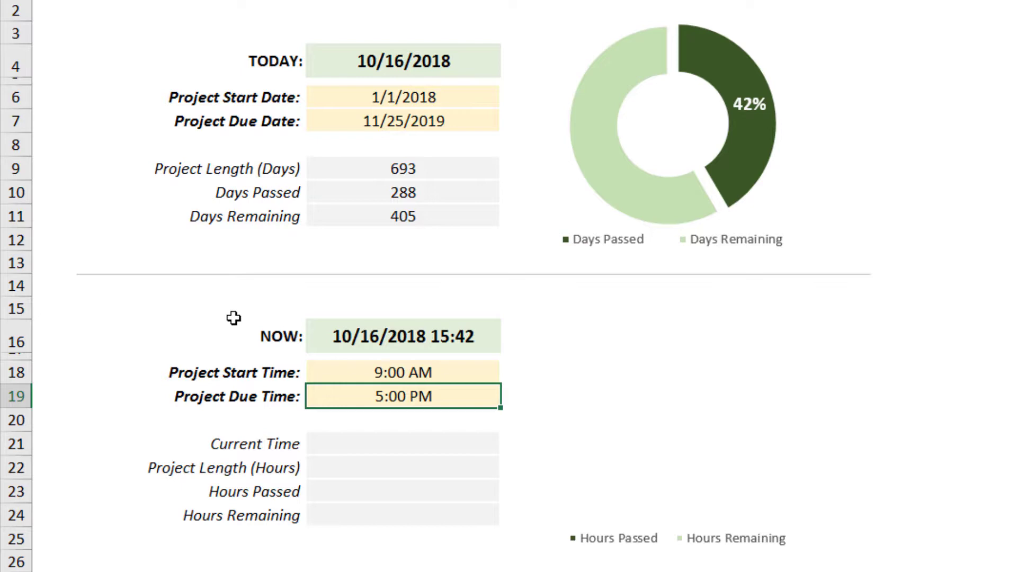
{"action": "left_click", "coordinate": [409, 341]}
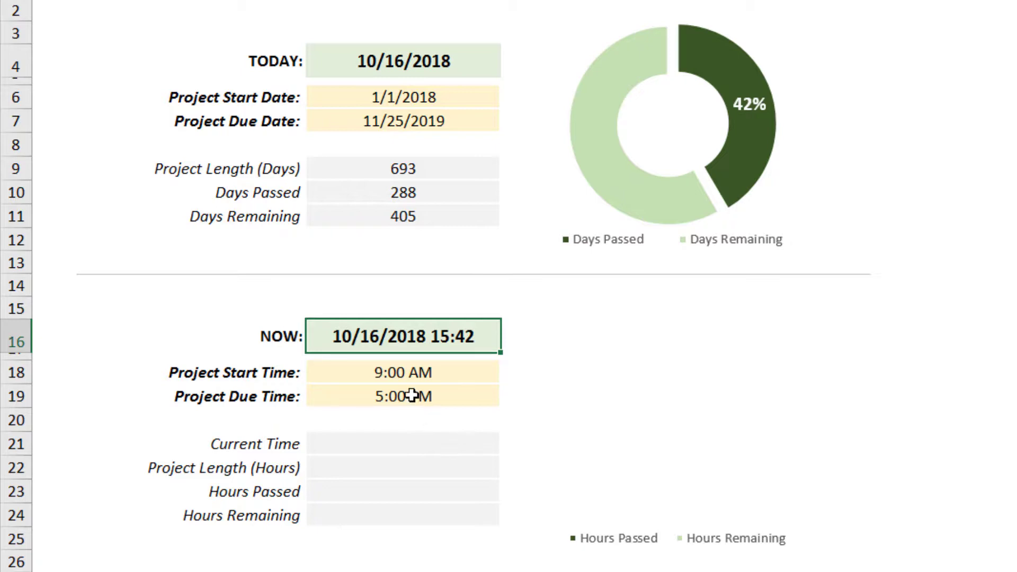
{"action": "left_click", "coordinate": [390, 371]}
{"action": "left_click", "coordinate": [392, 394]}
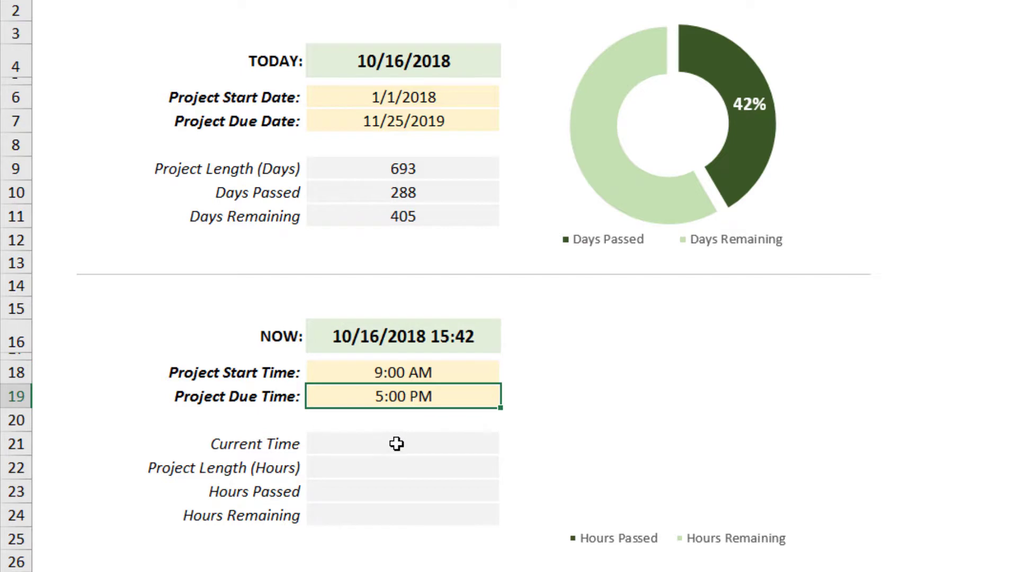
{"action": "left_click", "coordinate": [397, 444]}
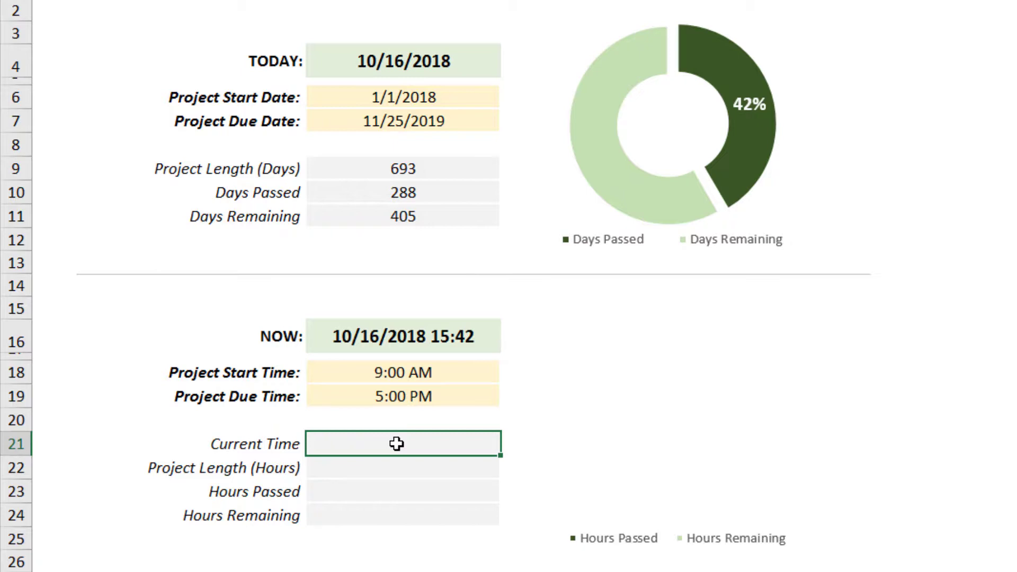
Enter =TIME(HOUR(C16),MINUTE(C16),SECOND(C16)) in C21 so Current Time shows 3:44 PM
{"action": "double_click", "coordinate": [396, 444]}
{"action": "type", "text": "=TIME("}
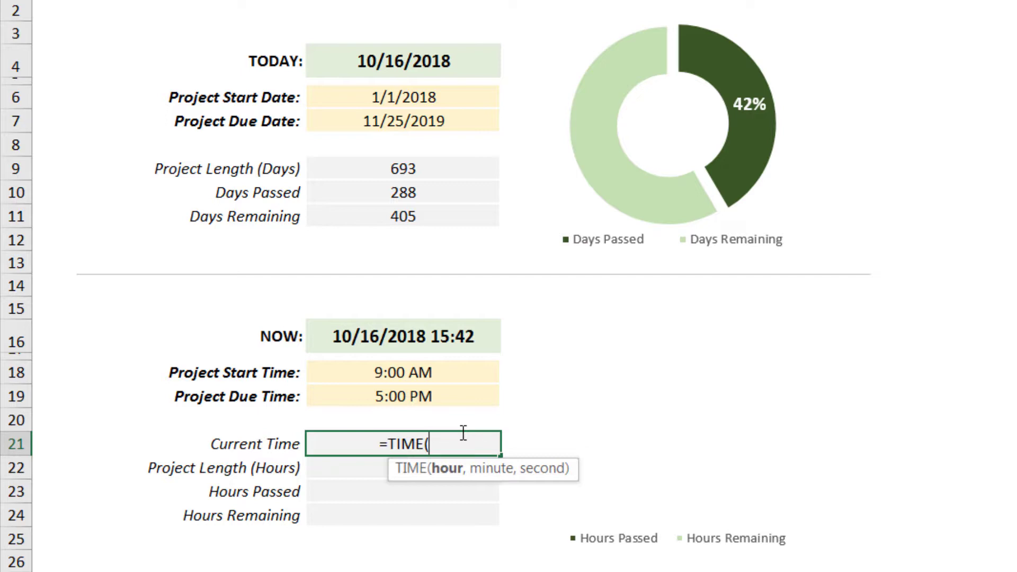
{"action": "type", "text": "HOUR("}
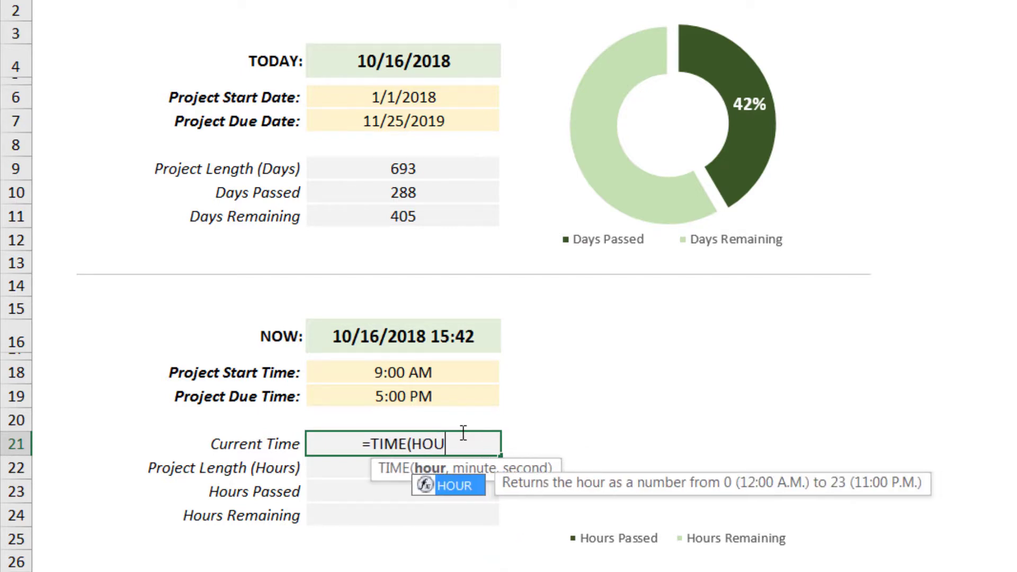
{"action": "left_click", "coordinate": [397, 339]}
{"action": "type", "text": ")"}
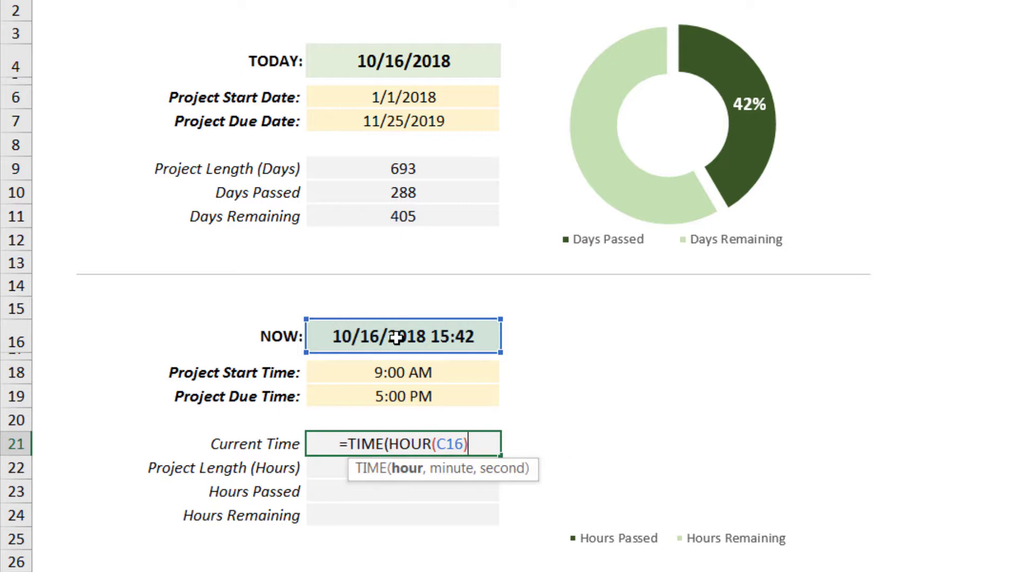
{"action": "type", "text": ",MINUTE("}
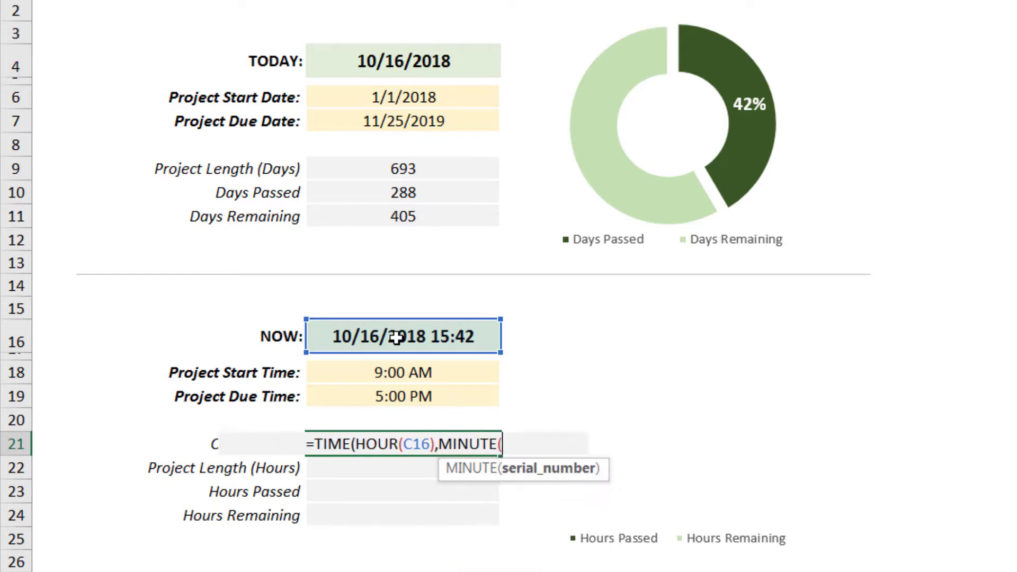
{"action": "left_click", "coordinate": [391, 330]}
{"action": "type", "text": "),SECOND("}
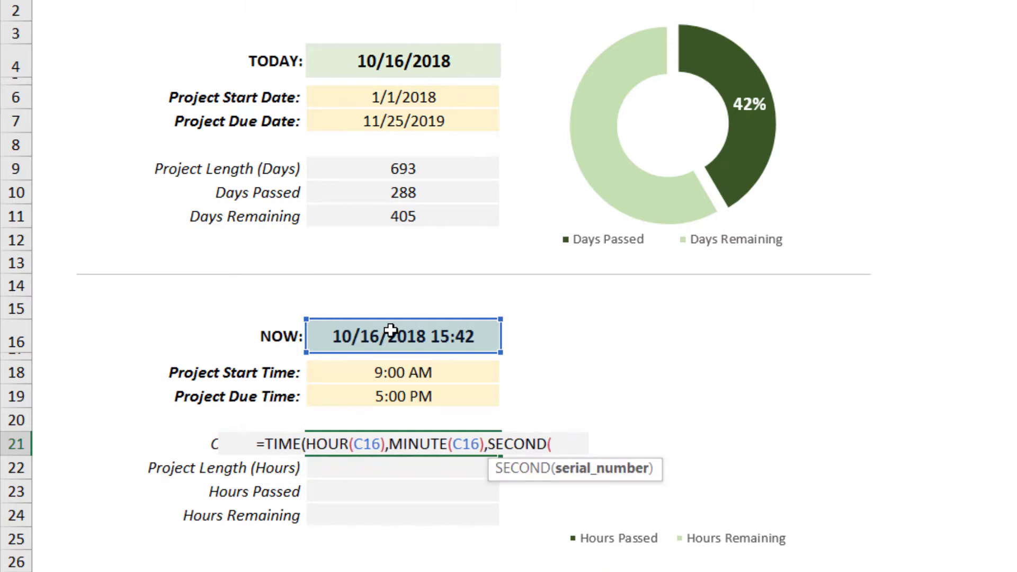
{"action": "left_click", "coordinate": [390, 330]}
{"action": "type", "text": "))"}
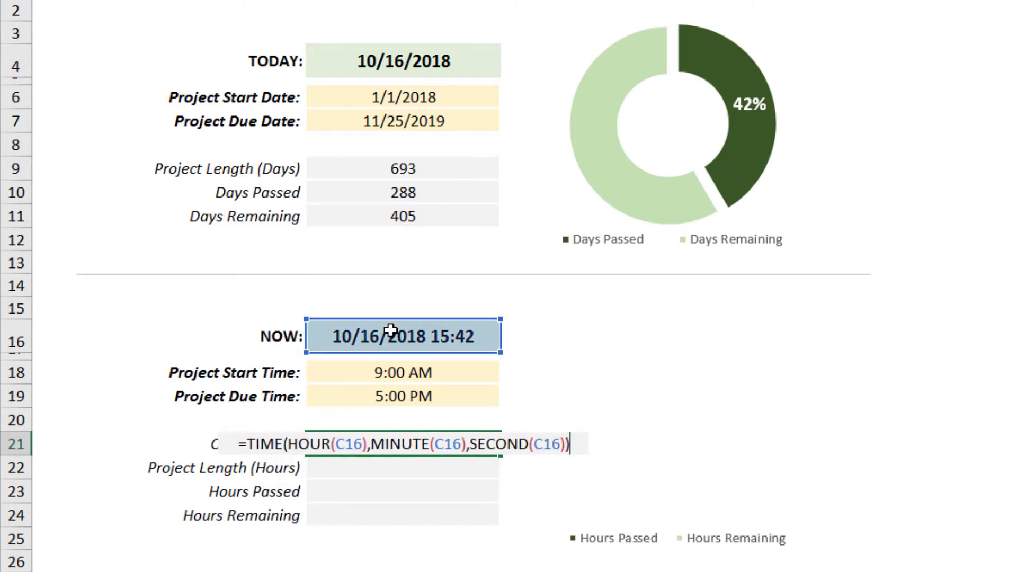
{"action": "key", "text": "Return"}
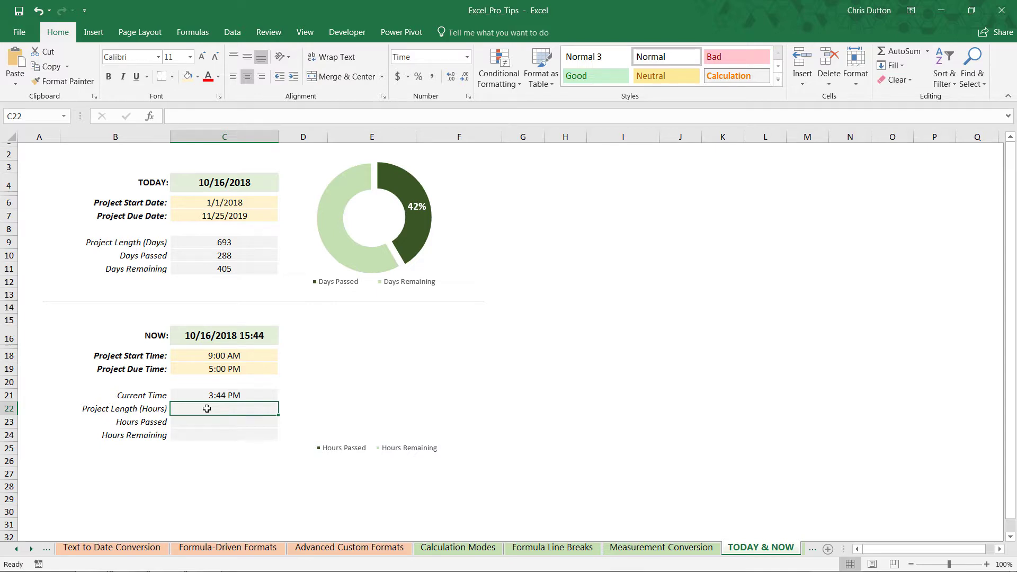
{"action": "left_click", "coordinate": [222, 184]}
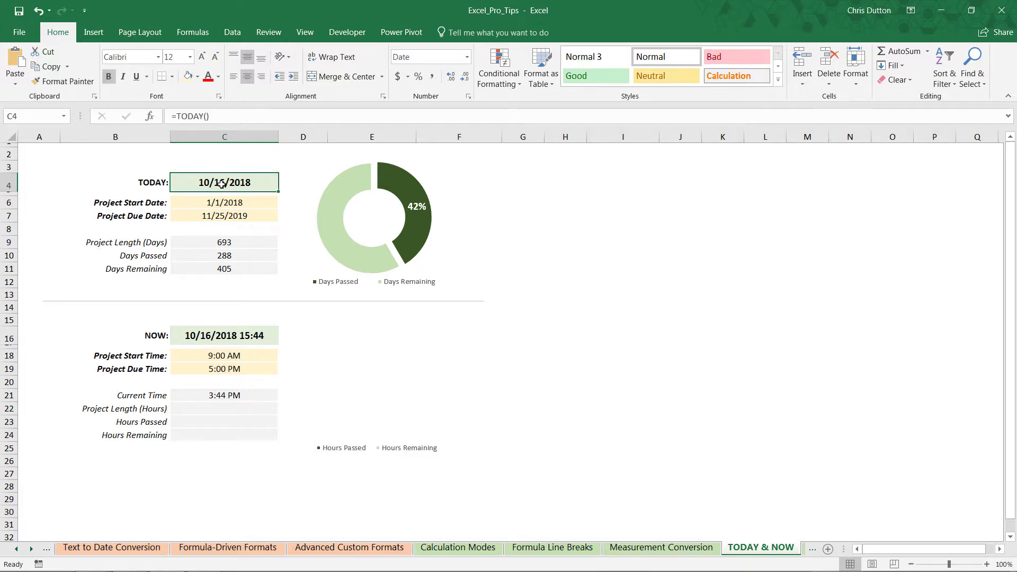
{"action": "right_click", "coordinate": [258, 183]}
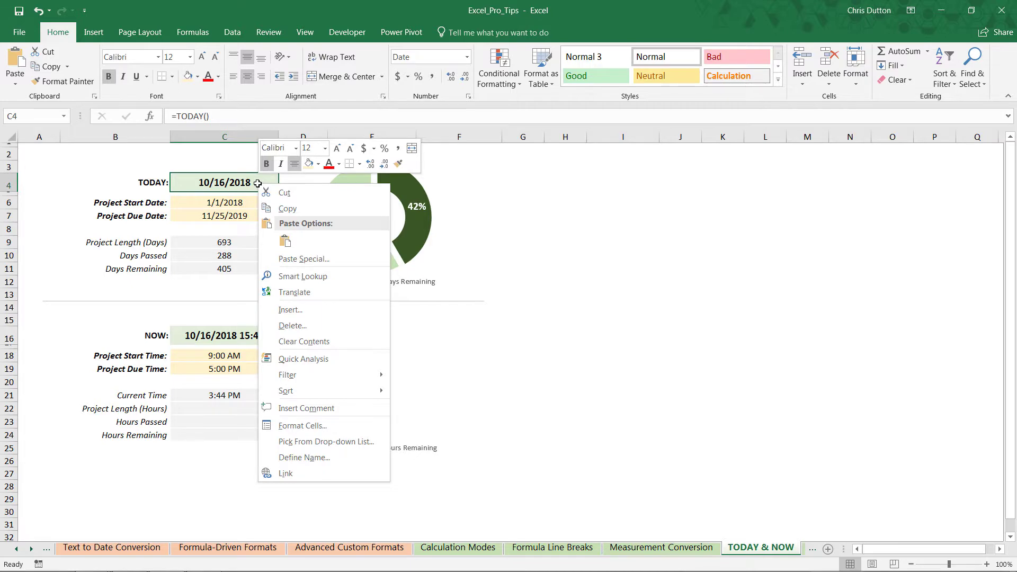
{"action": "left_click", "coordinate": [314, 426]}
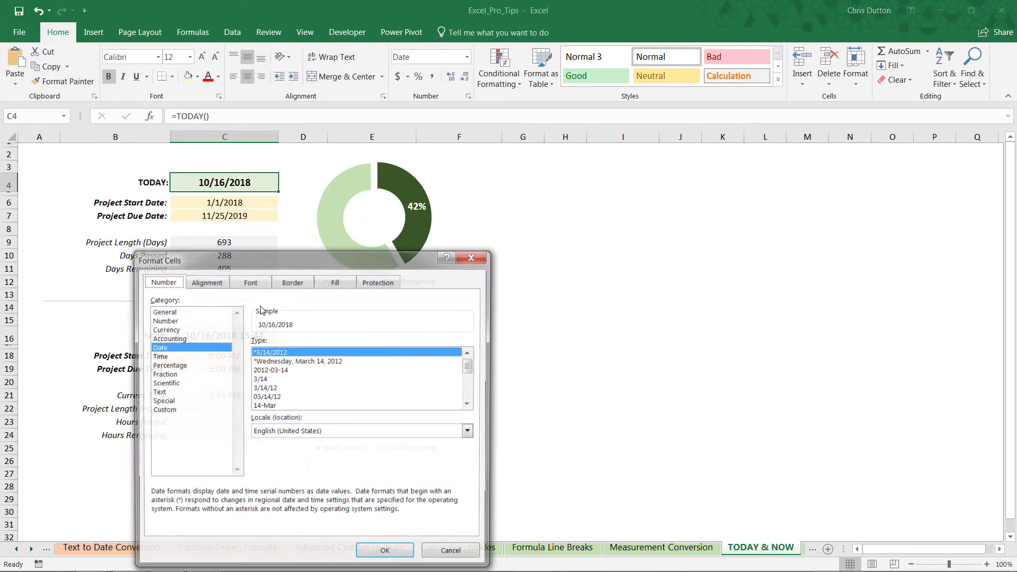
{"action": "left_click", "coordinate": [164, 313]}
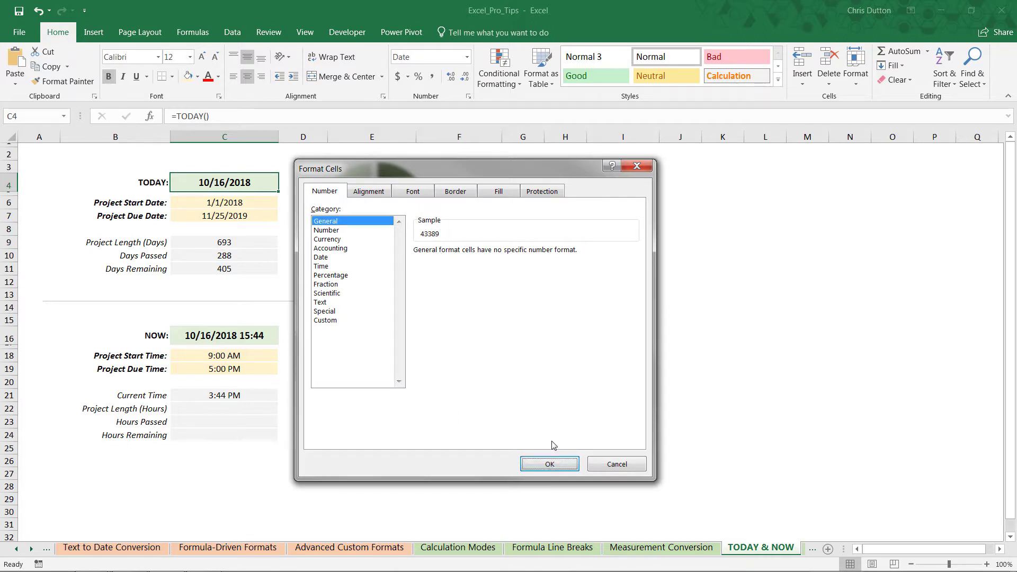
{"action": "left_click", "coordinate": [608, 464]}
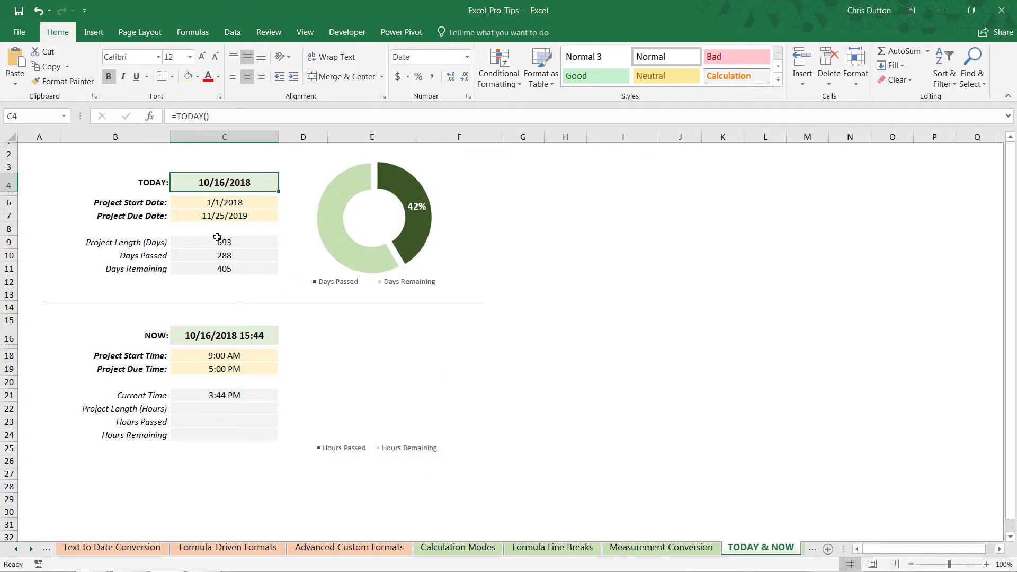
{"action": "left_click", "coordinate": [219, 336]}
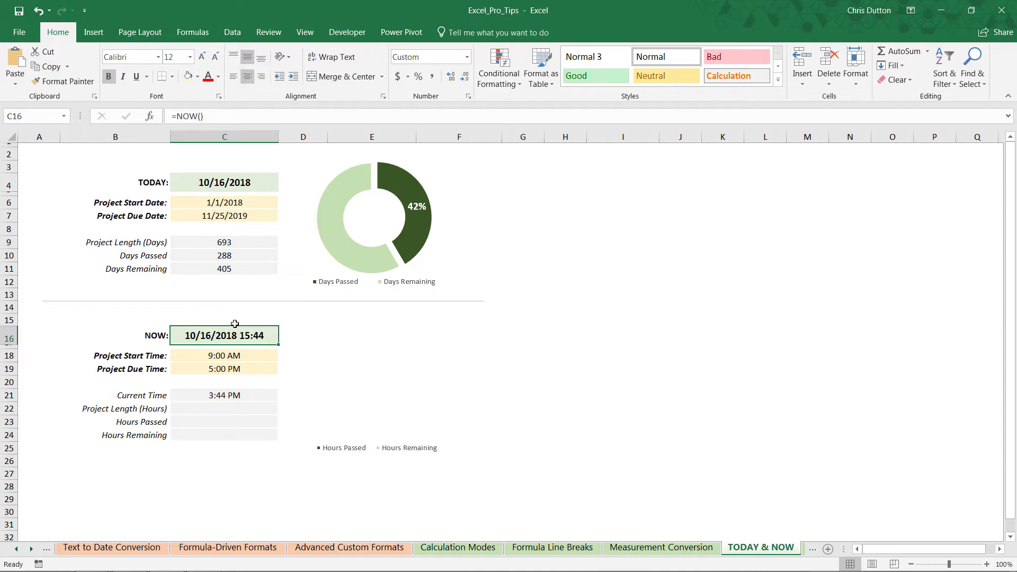
Open Format Cells for C16 and preview the General format, serial value 43389.65577
{"action": "right_click", "coordinate": [233, 335]}
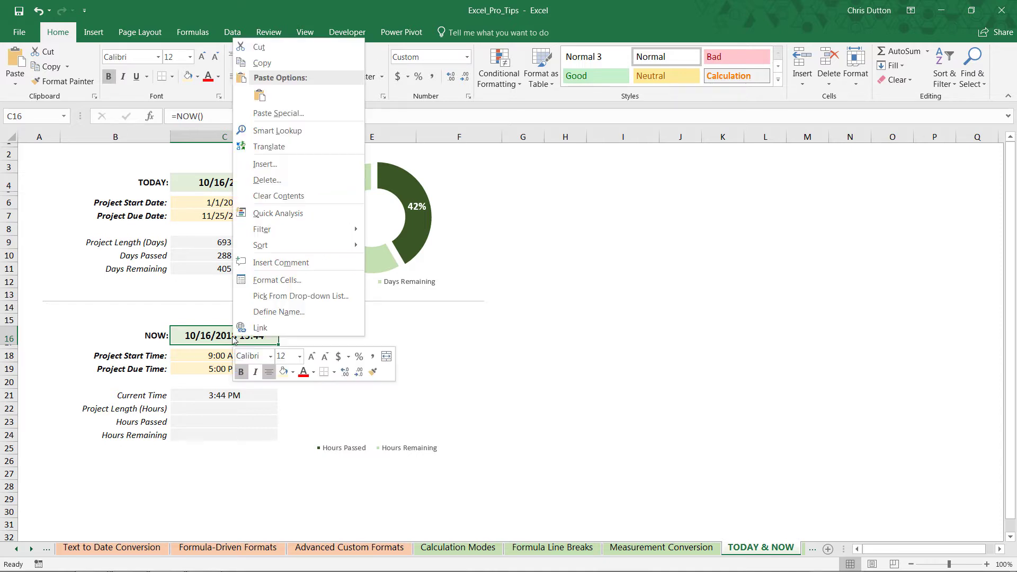
{"action": "left_click", "coordinate": [266, 286]}
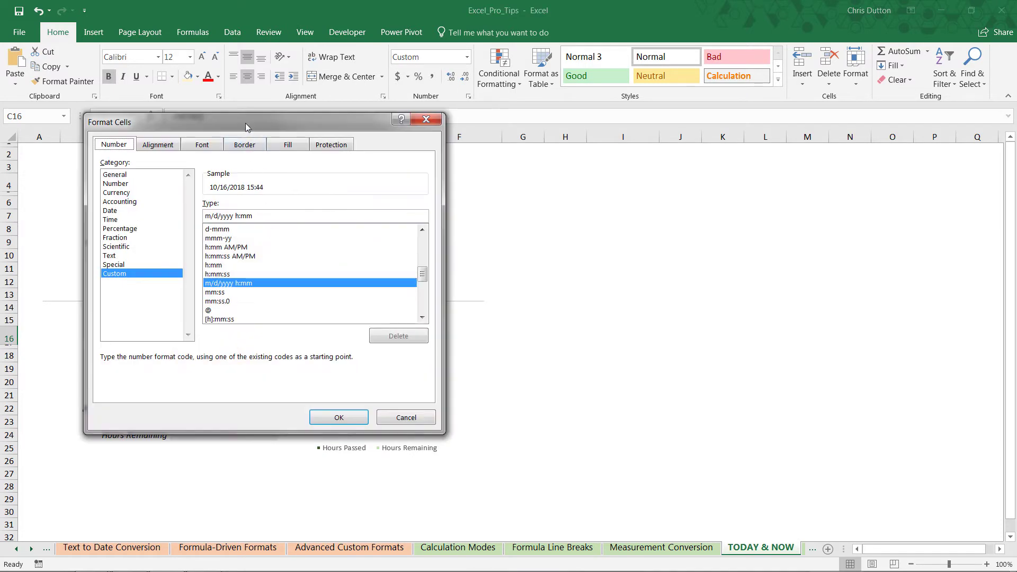
{"action": "left_click_drag", "start_coordinate": [248, 125], "coordinate": [428, 175]}
{"action": "left_click", "coordinate": [307, 222]}
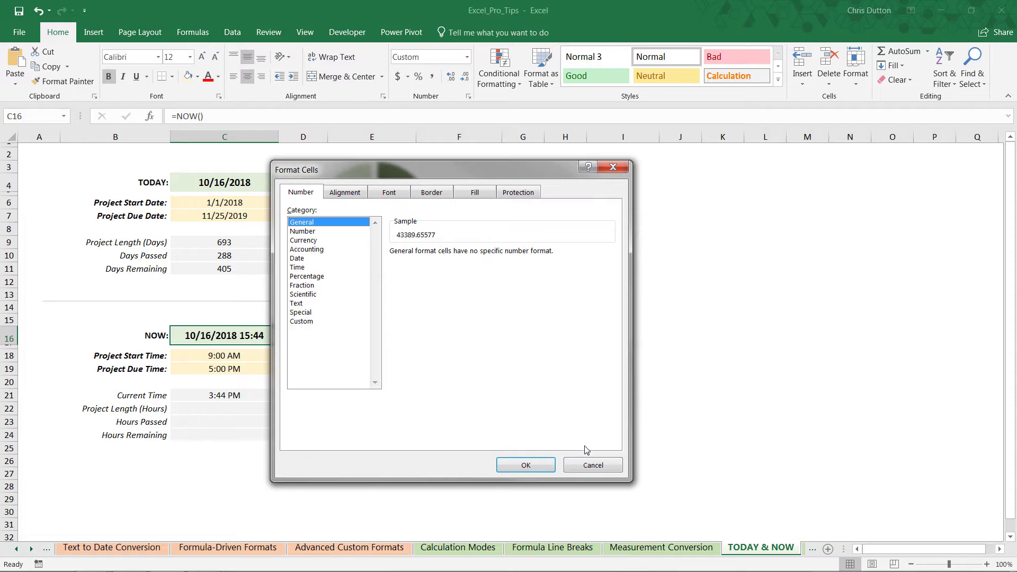
Cancel Format Cells and enter =C16-C4 in C21, giving a Current Time of 3:46 PM
{"action": "left_click", "coordinate": [591, 465]}
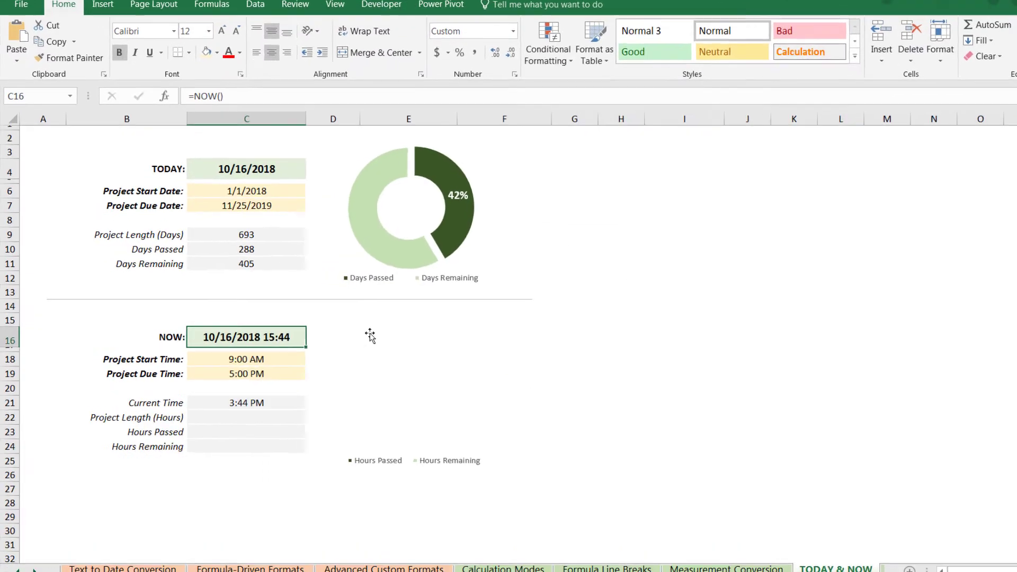
{"action": "key", "text": "Down"}
{"action": "key", "text": "Down"}
{"action": "key", "text": "Down"}
{"action": "key", "text": "Down"}
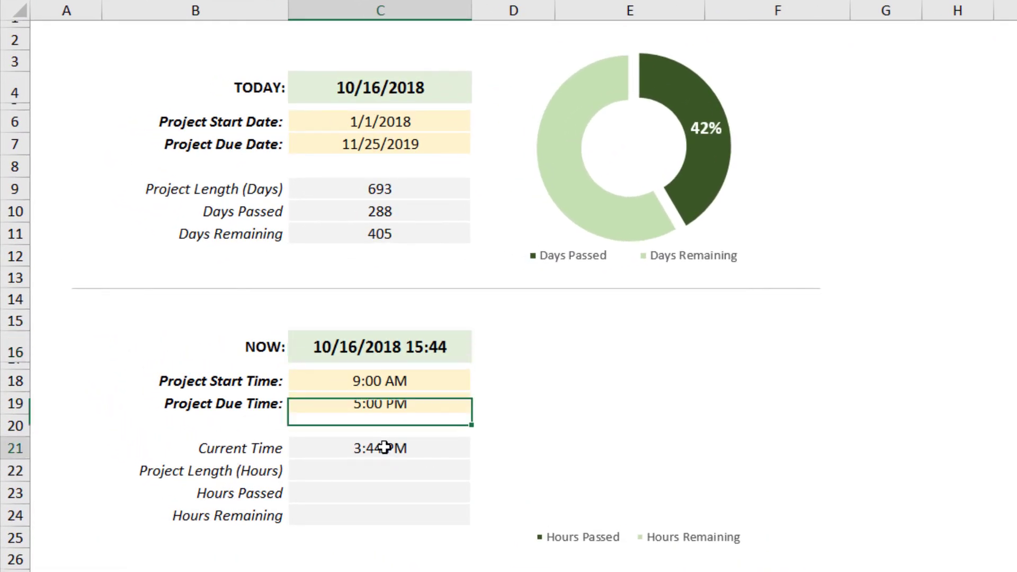
{"action": "type", "text": "="}
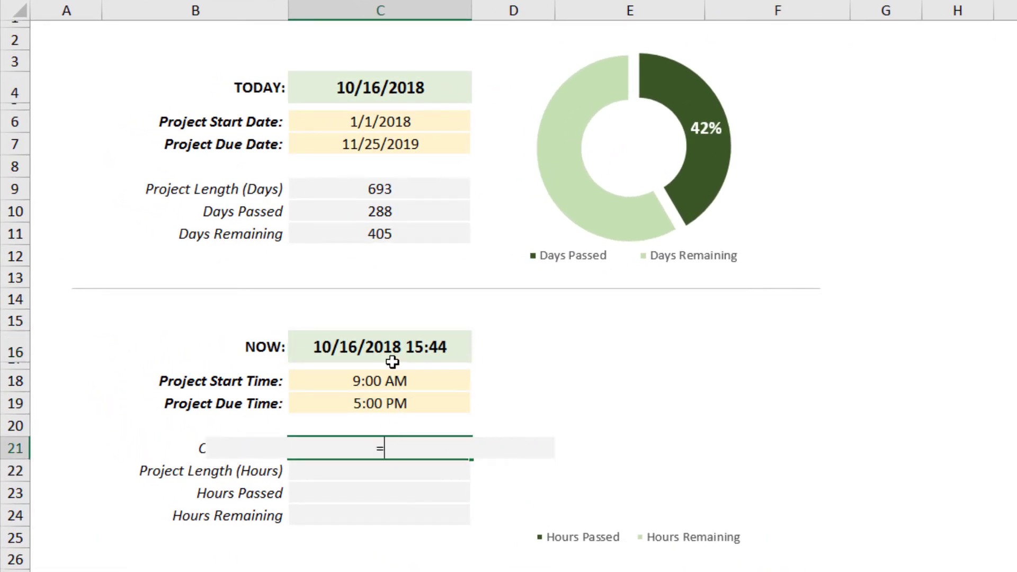
{"action": "left_click", "coordinate": [389, 345]}
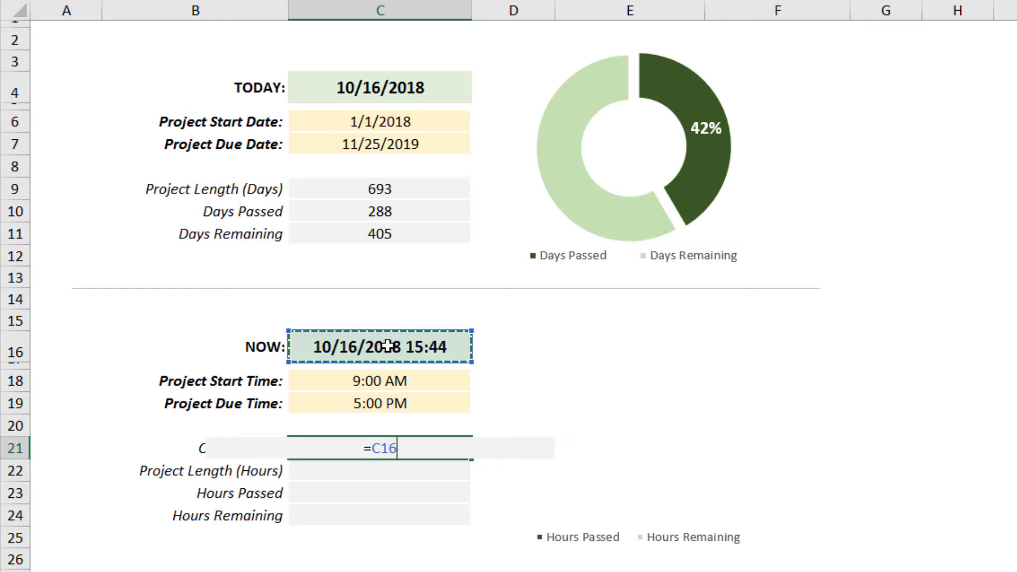
{"action": "type", "text": "-"}
{"action": "left_click", "coordinate": [376, 93]}
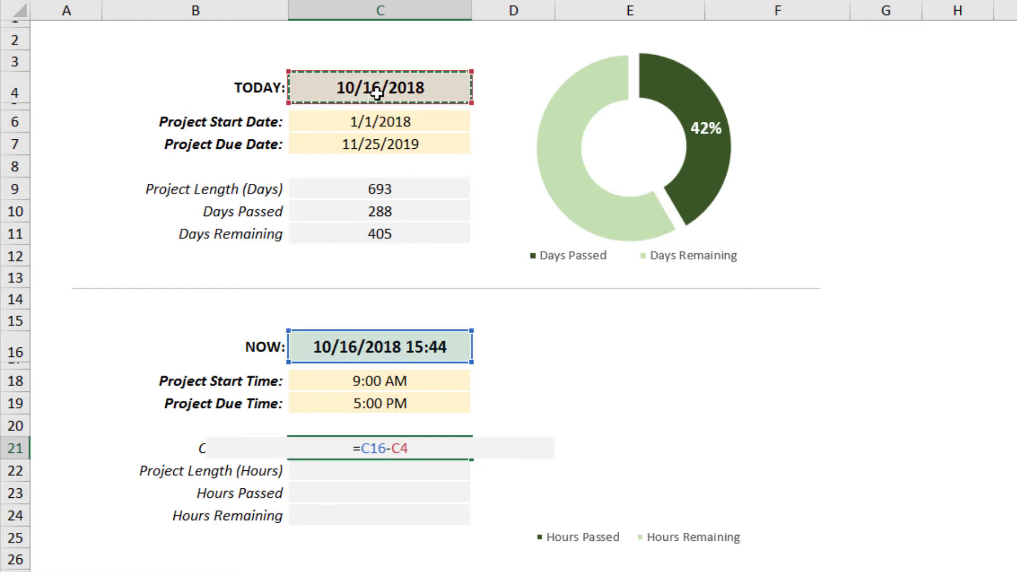
{"action": "key", "text": "Return"}
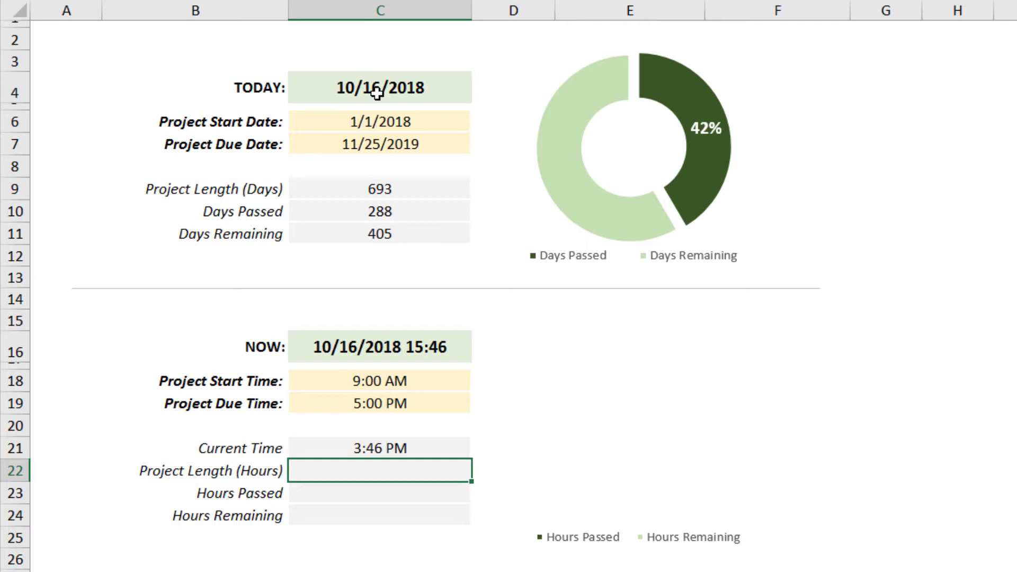
Enter Project Length in C22 as =C19-C18, giving 8:00
{"action": "type", "text": "="}
{"action": "left_click", "coordinate": [387, 405]}
{"action": "type", "text": "-"}
{"action": "left_click", "coordinate": [381, 382]}
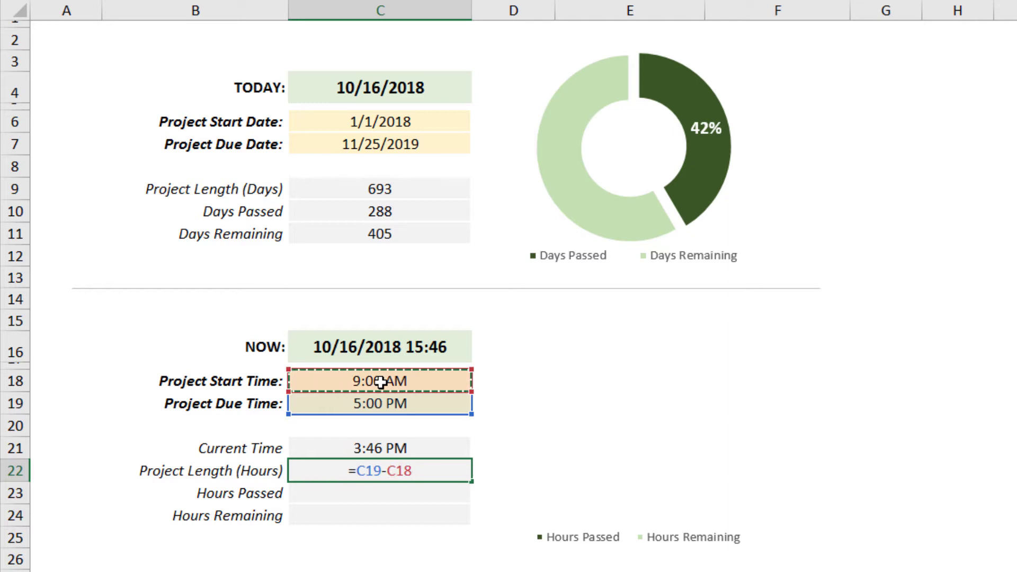
{"action": "key", "text": "Return"}
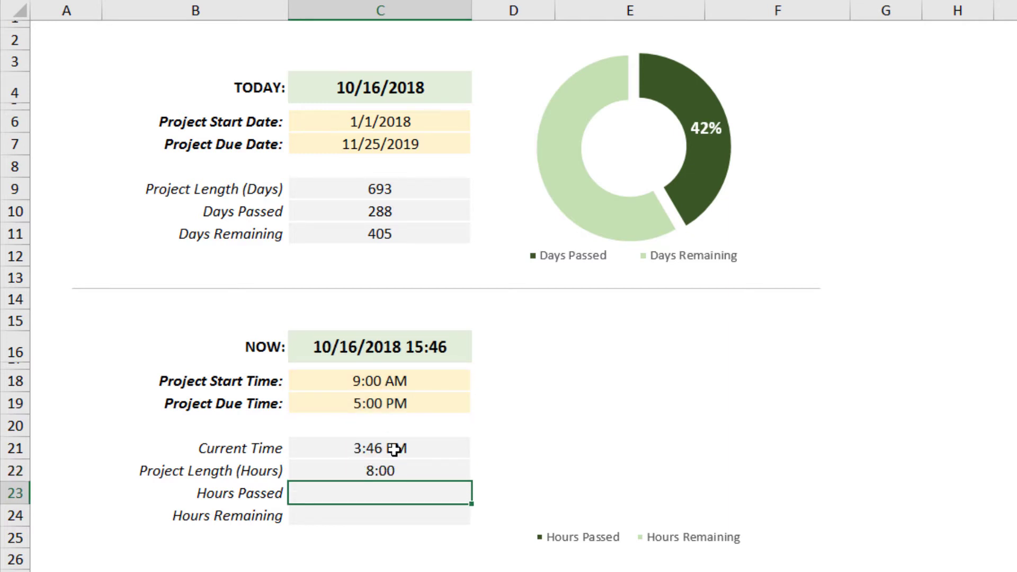
Enter Hours Passed in C23 as =C21-C18, giving 6:46
{"action": "type", "text": "="}
{"action": "left_click", "coordinate": [394, 449]}
{"action": "type", "text": "-"}
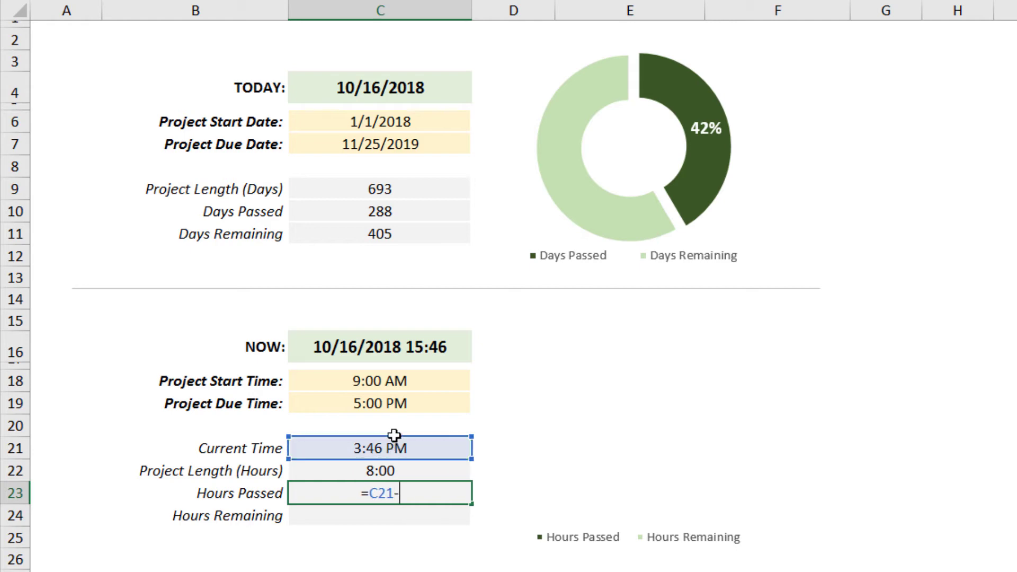
{"action": "left_click", "coordinate": [379, 384]}
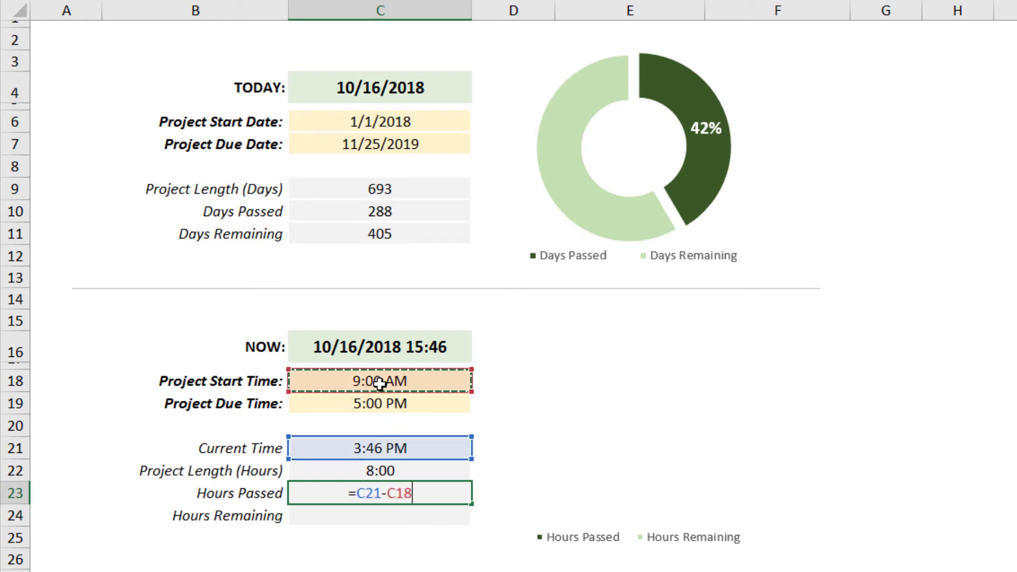
{"action": "key", "text": "Return"}
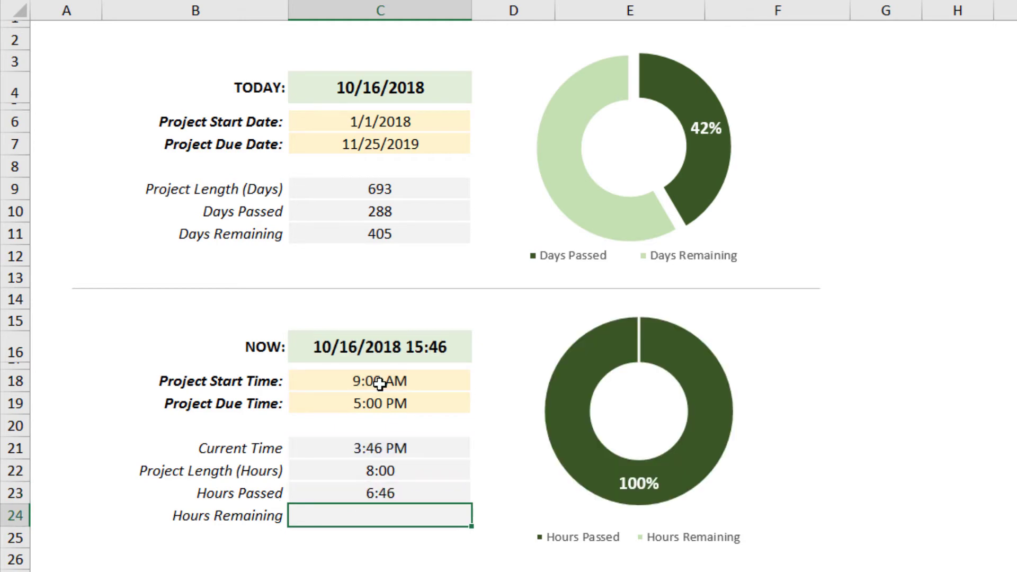
Enter Hours Remaining in C24 as =C19-C21, giving 1:13 and an 85% hours donut
{"action": "type", "text": "="}
{"action": "left_click", "coordinate": [376, 402]}
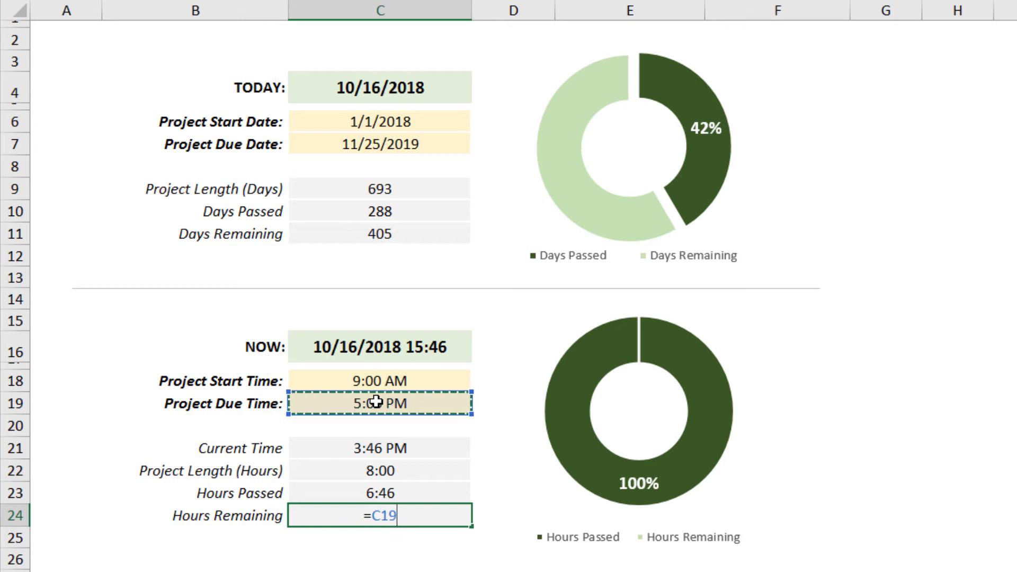
{"action": "type", "text": "-"}
{"action": "left_click", "coordinate": [390, 449]}
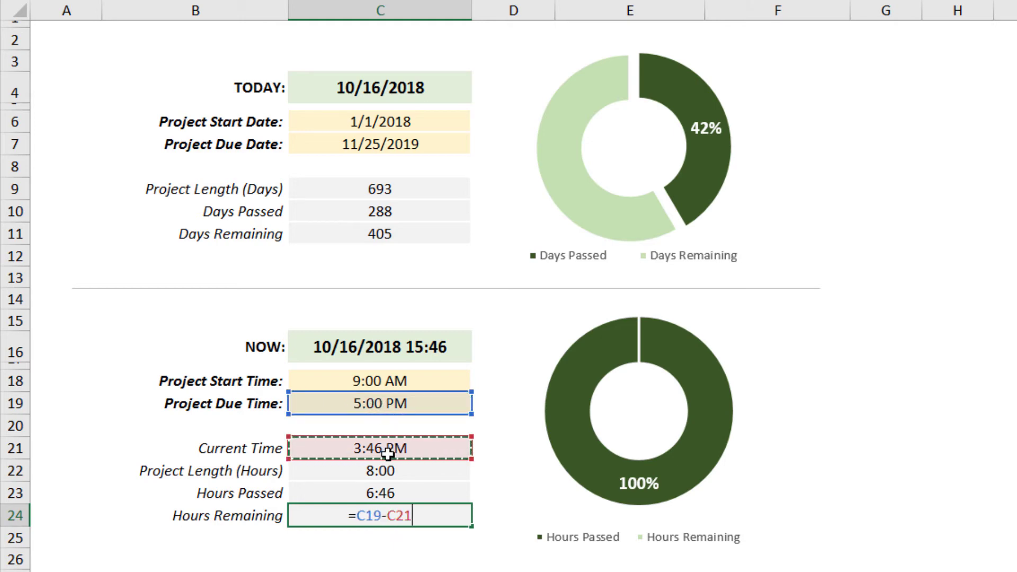
{"action": "key", "text": "Return"}
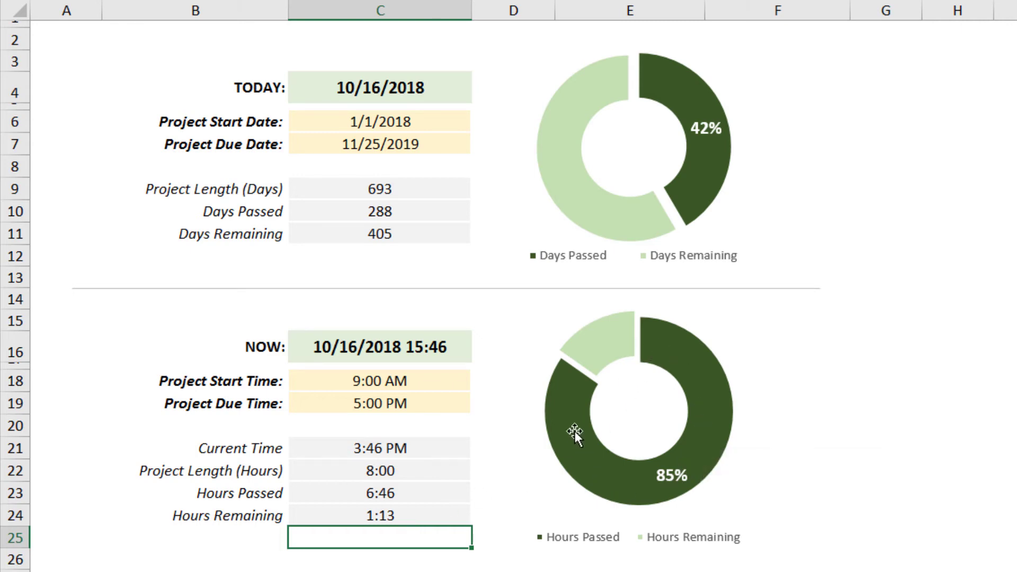
{"action": "mouse_move", "coordinate": [574, 398]}
Rewrite C24 as =IF(C21>C19,0,C19-C21), now showing 1:12
{"action": "left_click", "coordinate": [377, 517]}
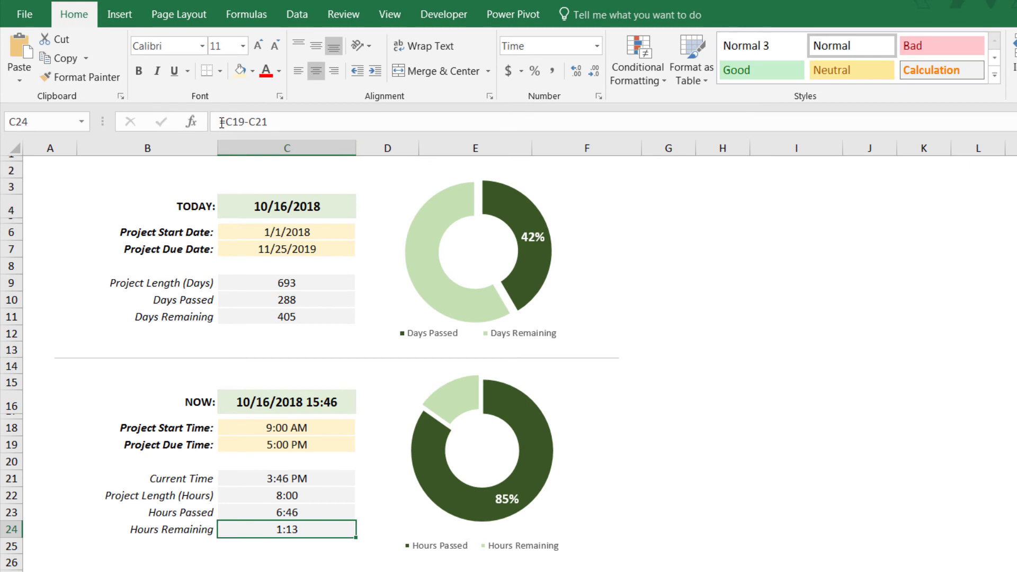
{"action": "left_click", "coordinate": [223, 122]}
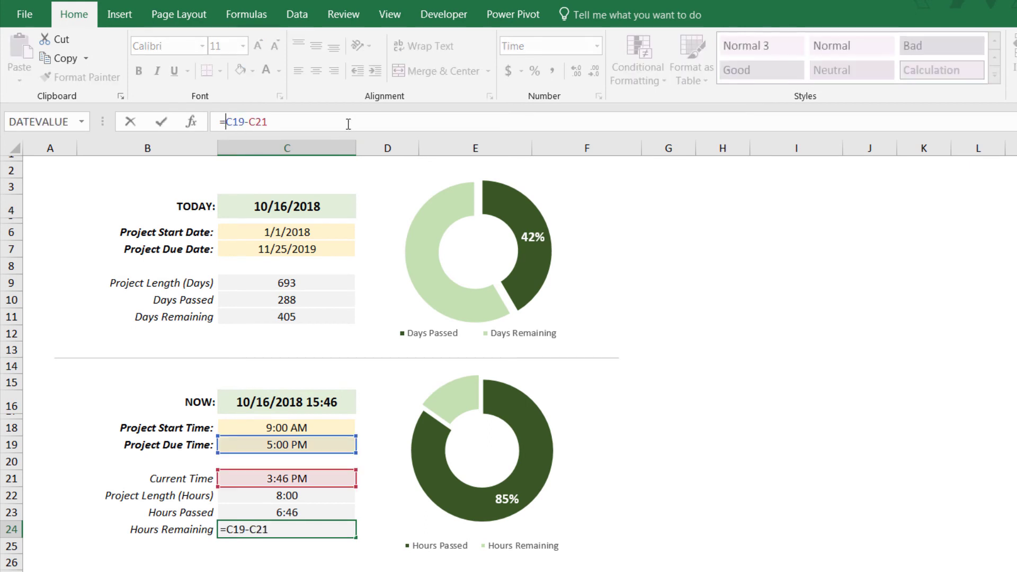
{"action": "type", "text": "IF("}
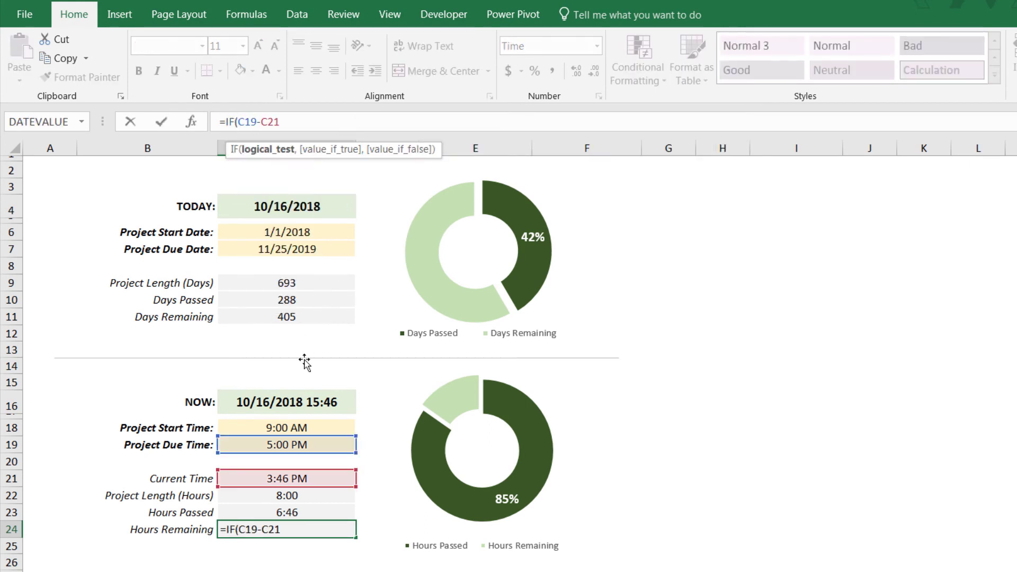
{"action": "left_click", "coordinate": [272, 477]}
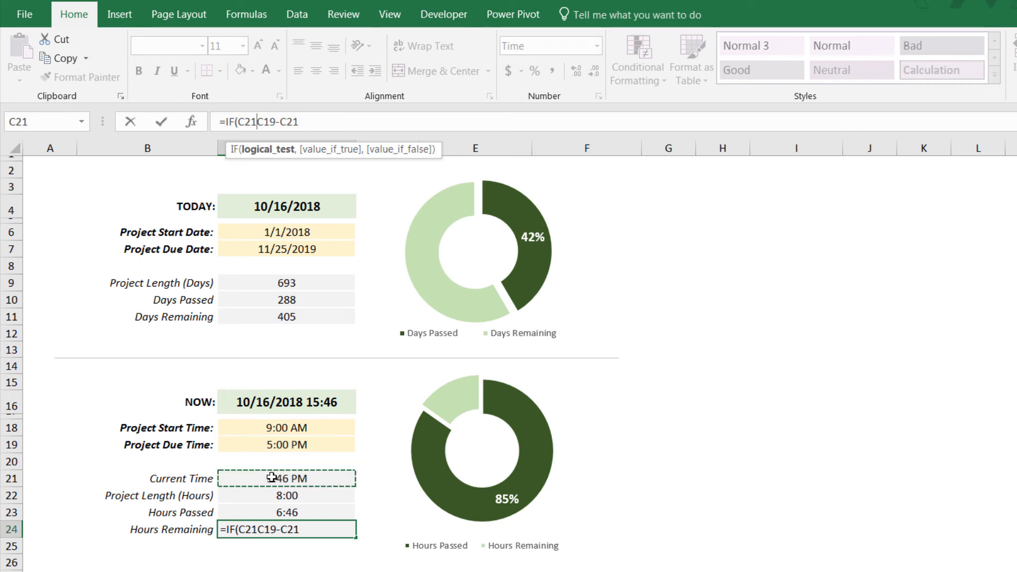
{"action": "type", "text": ">"}
{"action": "left_click", "coordinate": [282, 440]}
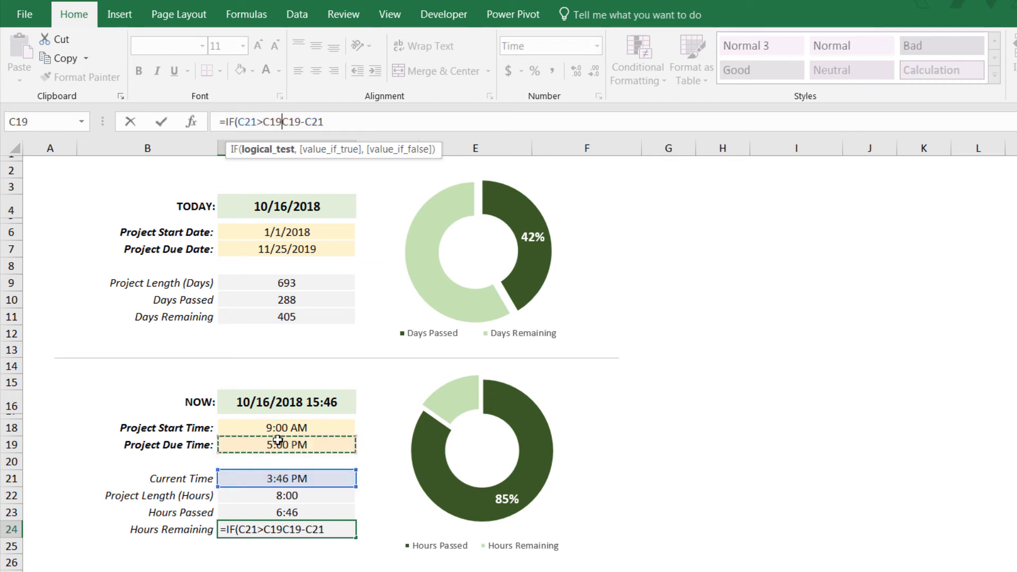
{"action": "type", "text": ",0"}
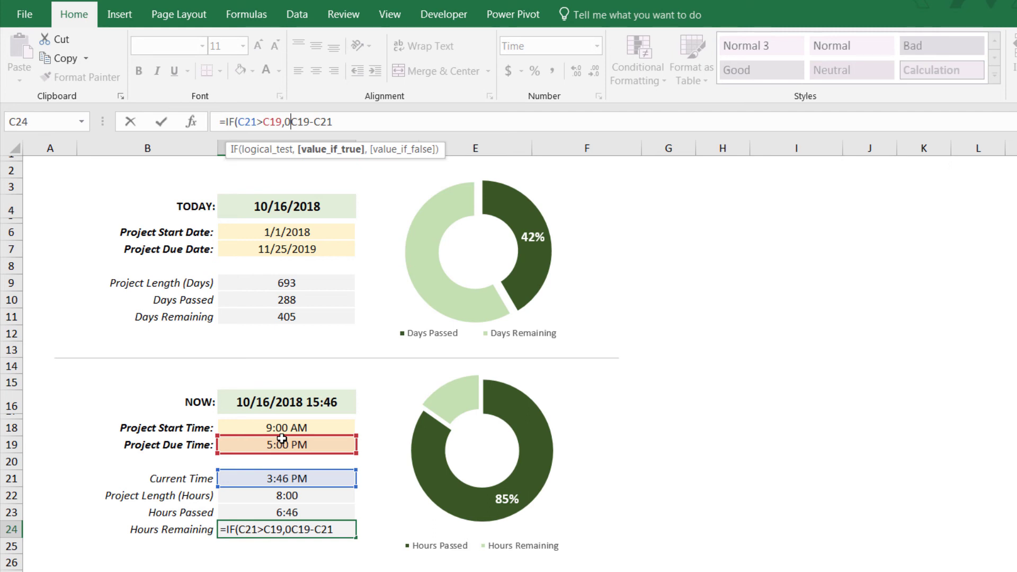
{"action": "type", "text": ","}
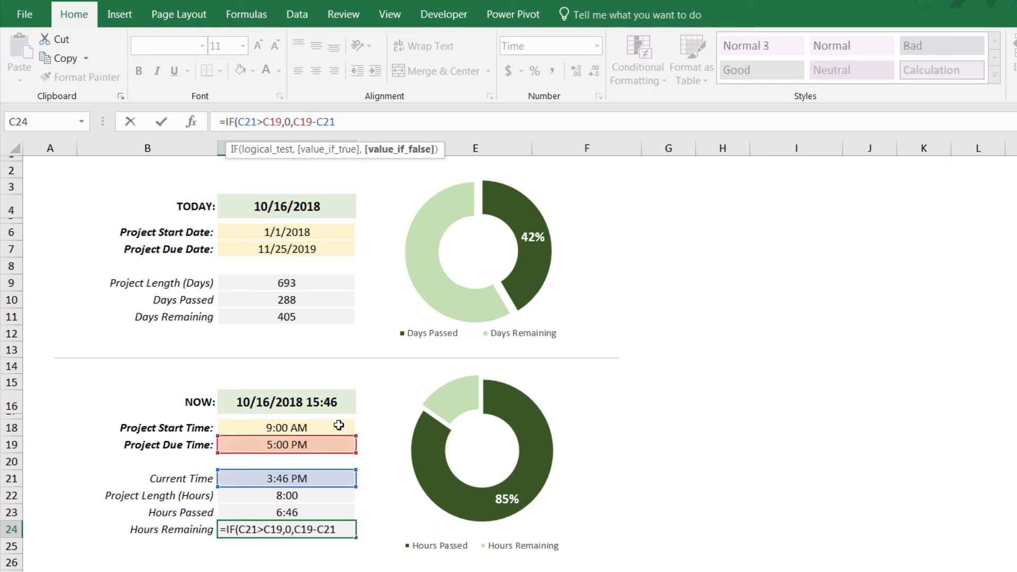
{"action": "left_click", "coordinate": [380, 124]}
{"action": "type", "text": ")"}
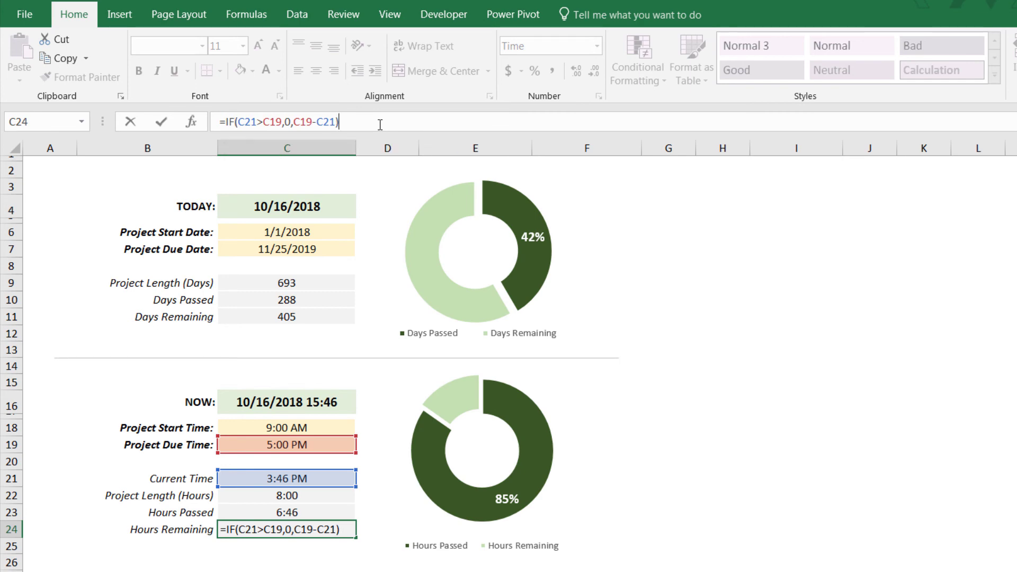
{"action": "key", "text": "Return"}
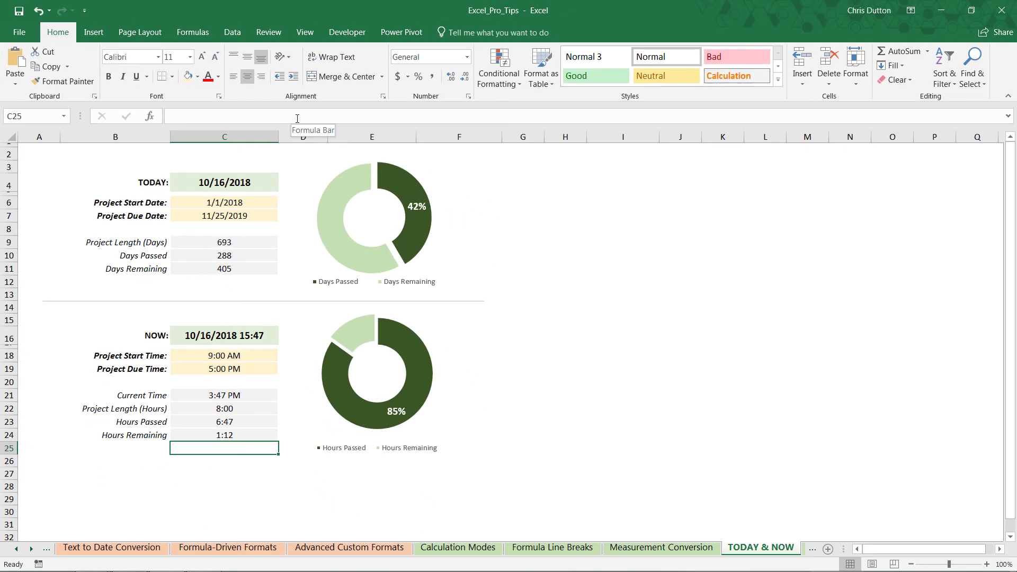